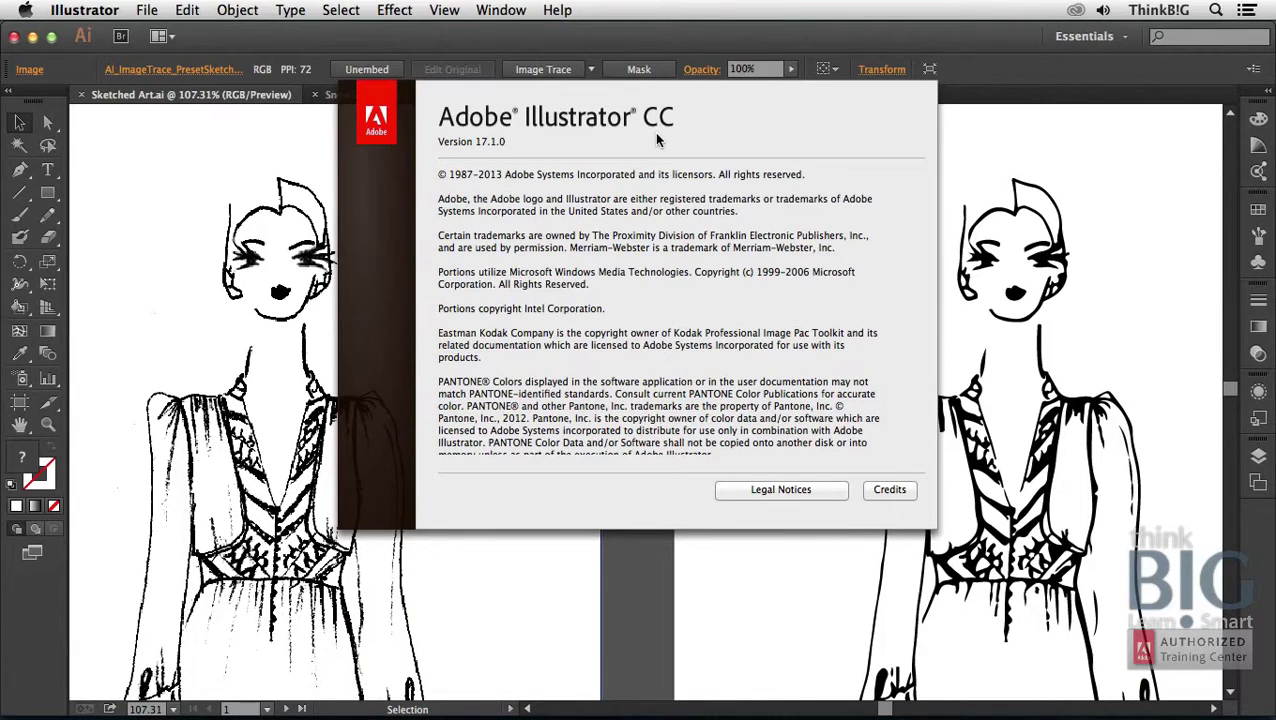
# Dismiss the version information and compare the face of the original fashion sketch with its traced counterpart up close.
pyautogui.click(383, 126)
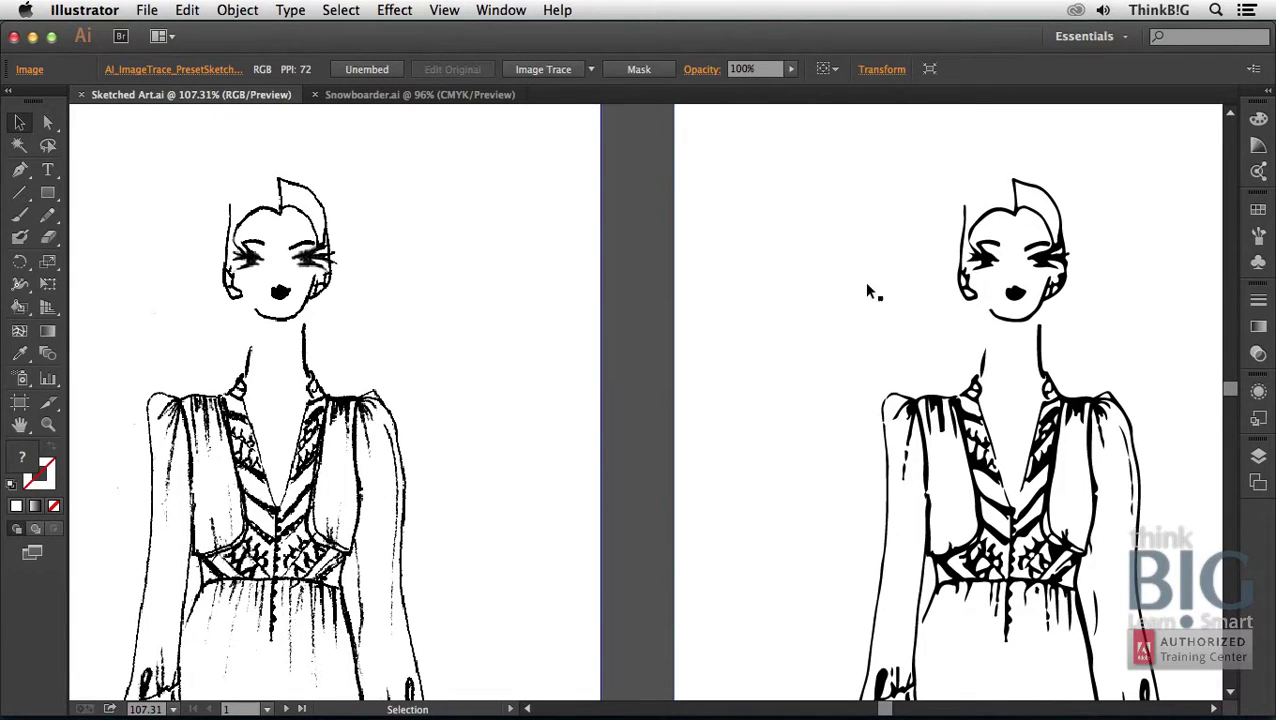
pyautogui.click(47, 429)
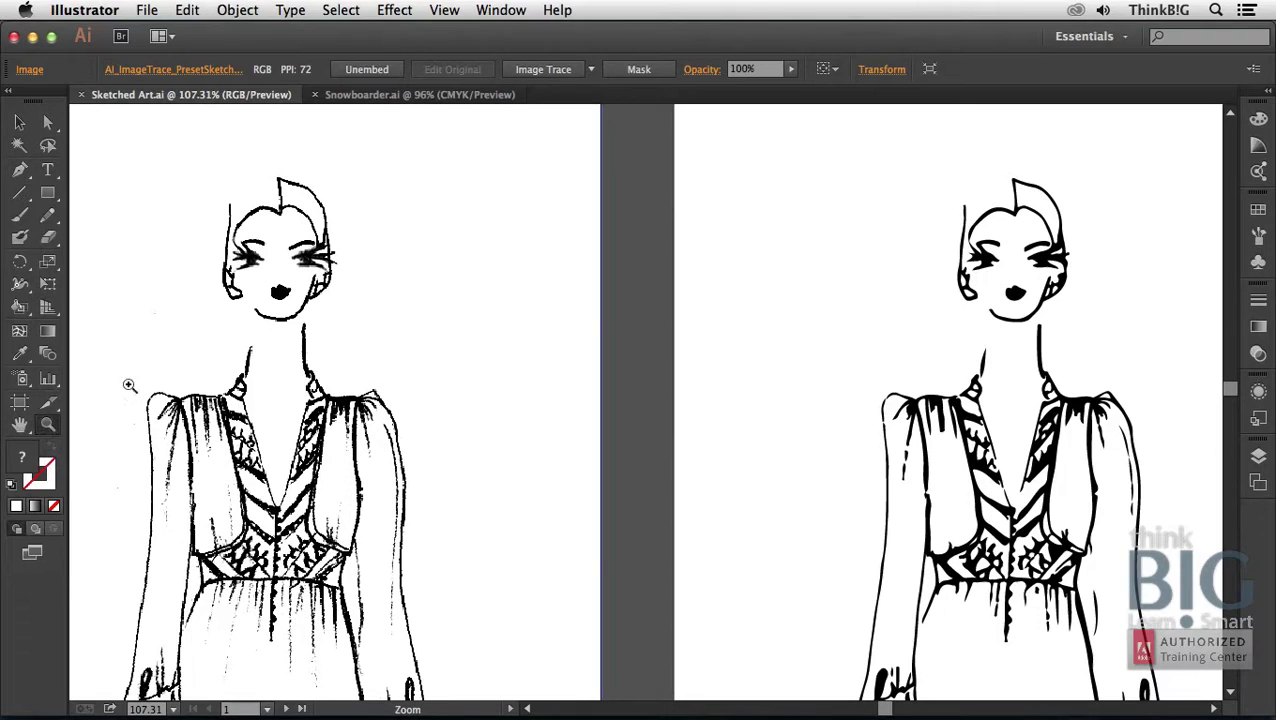
pyautogui.moveTo(198, 161); pyautogui.dragTo(366, 350)
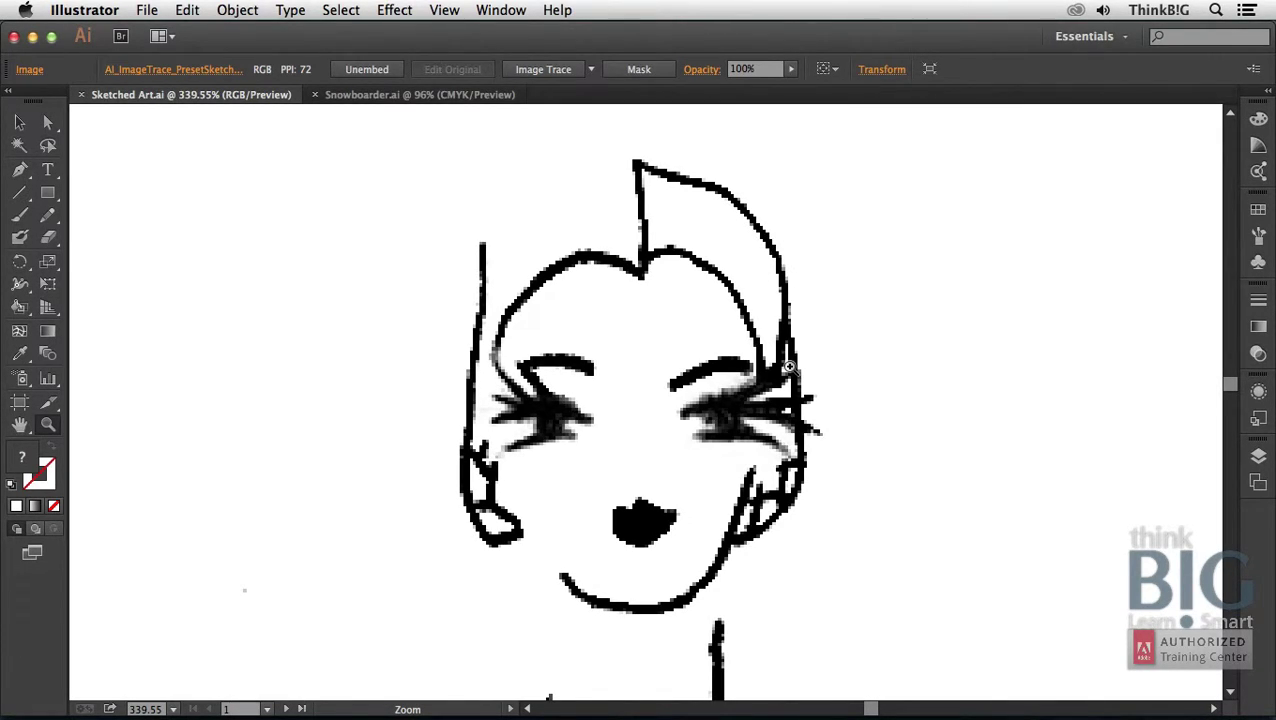
pyautogui.doubleClick(19, 426)
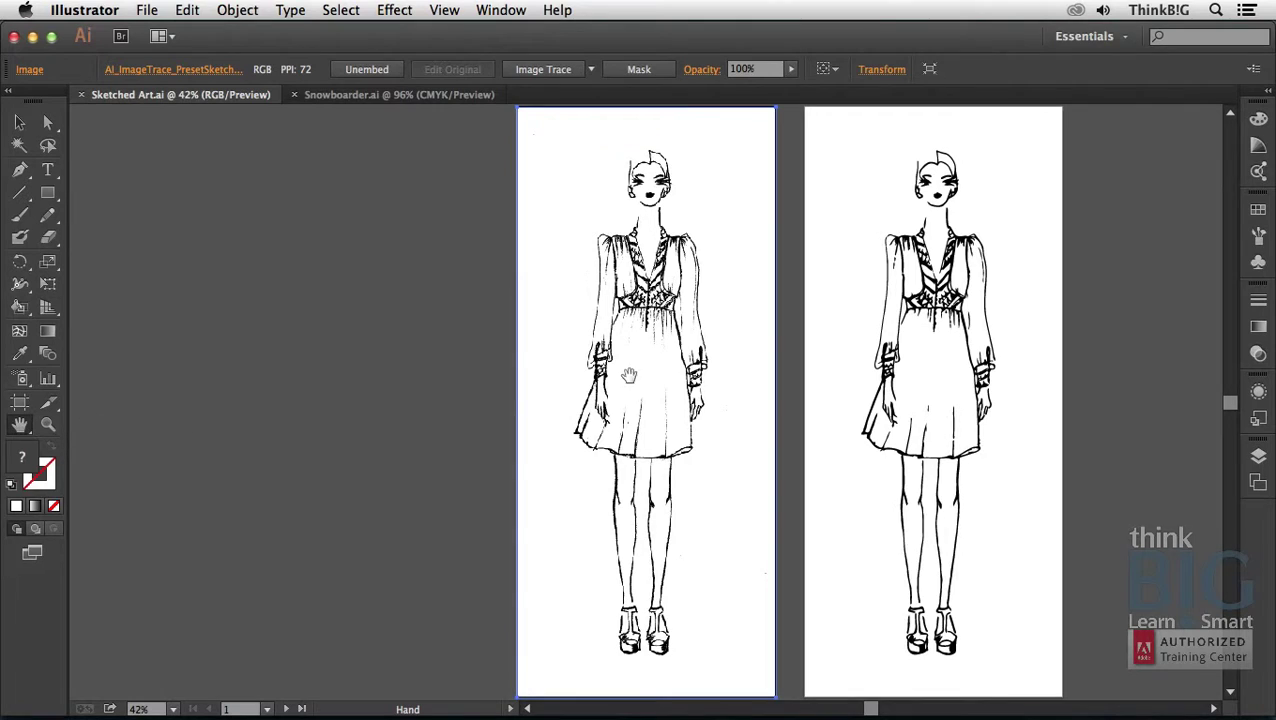
pyautogui.press('z')
pyautogui.moveTo(893, 140); pyautogui.dragTo(975, 230)
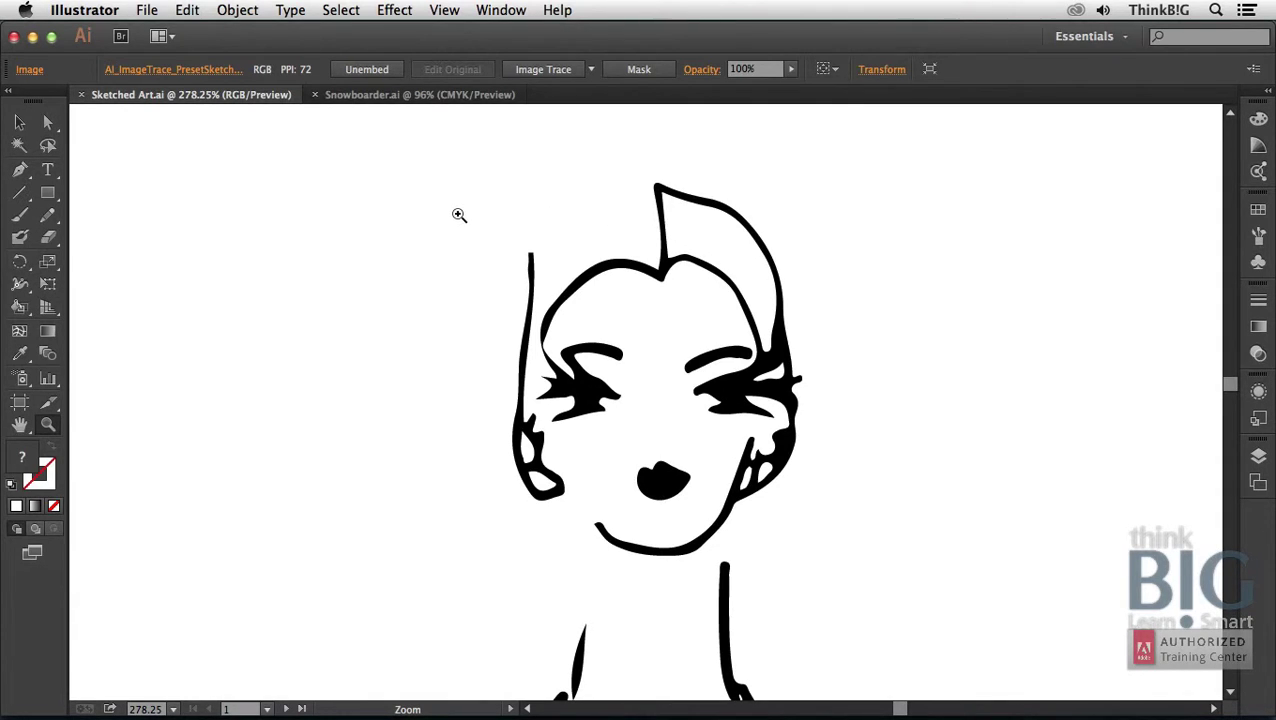
pyautogui.doubleClick(19, 425)
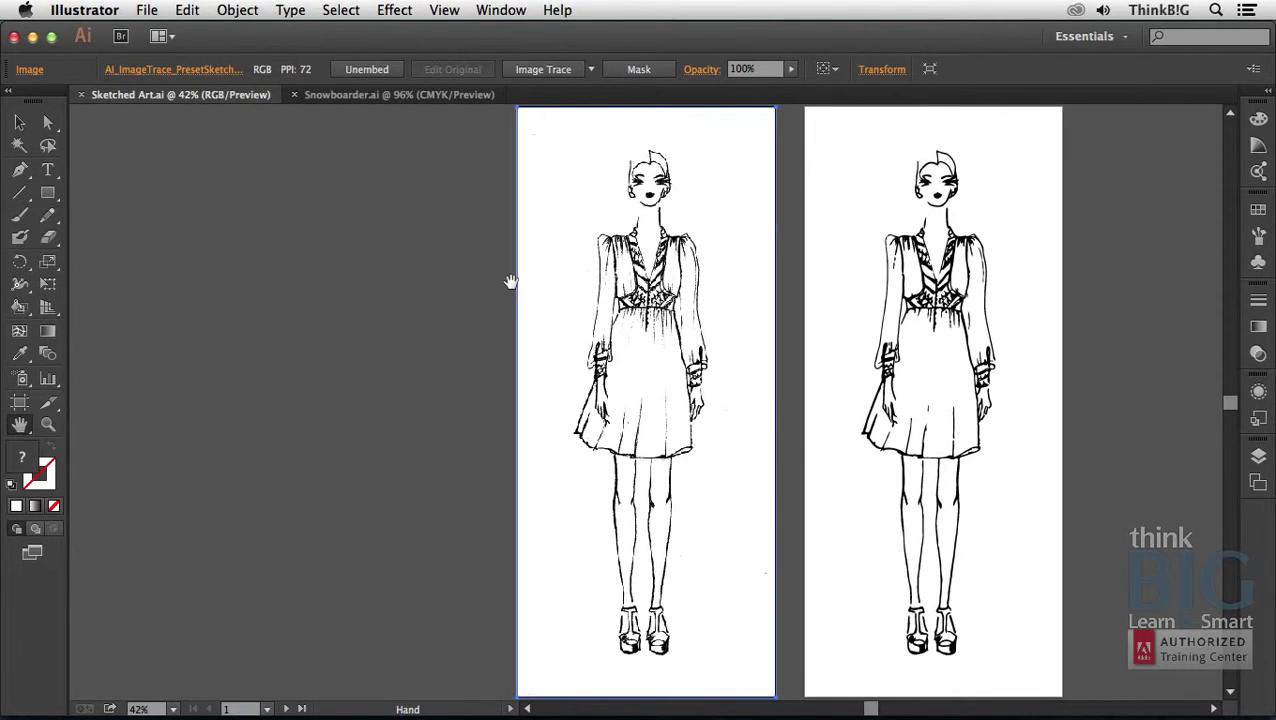
pyautogui.press('z')
pyautogui.moveTo(597, 131); pyautogui.dragTo(990, 272)
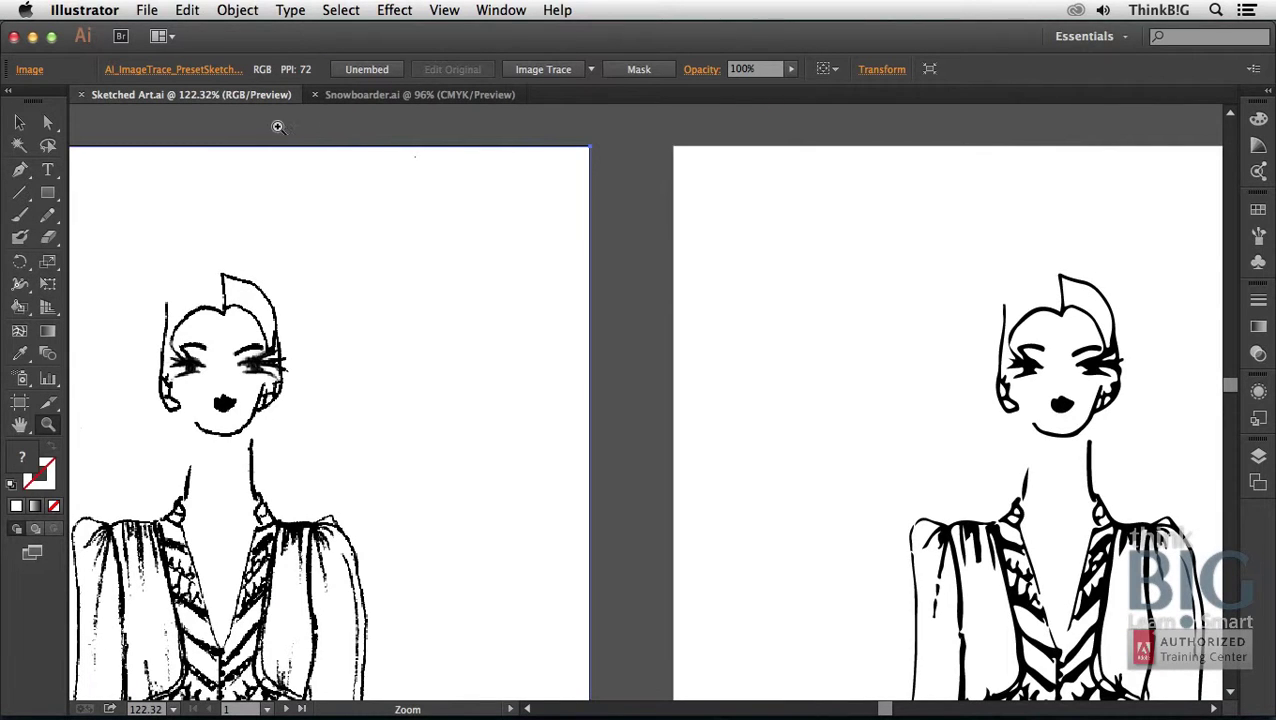
# Trace the original fashion sketch image using the Sketched Art preset.
pyautogui.click(19, 122)
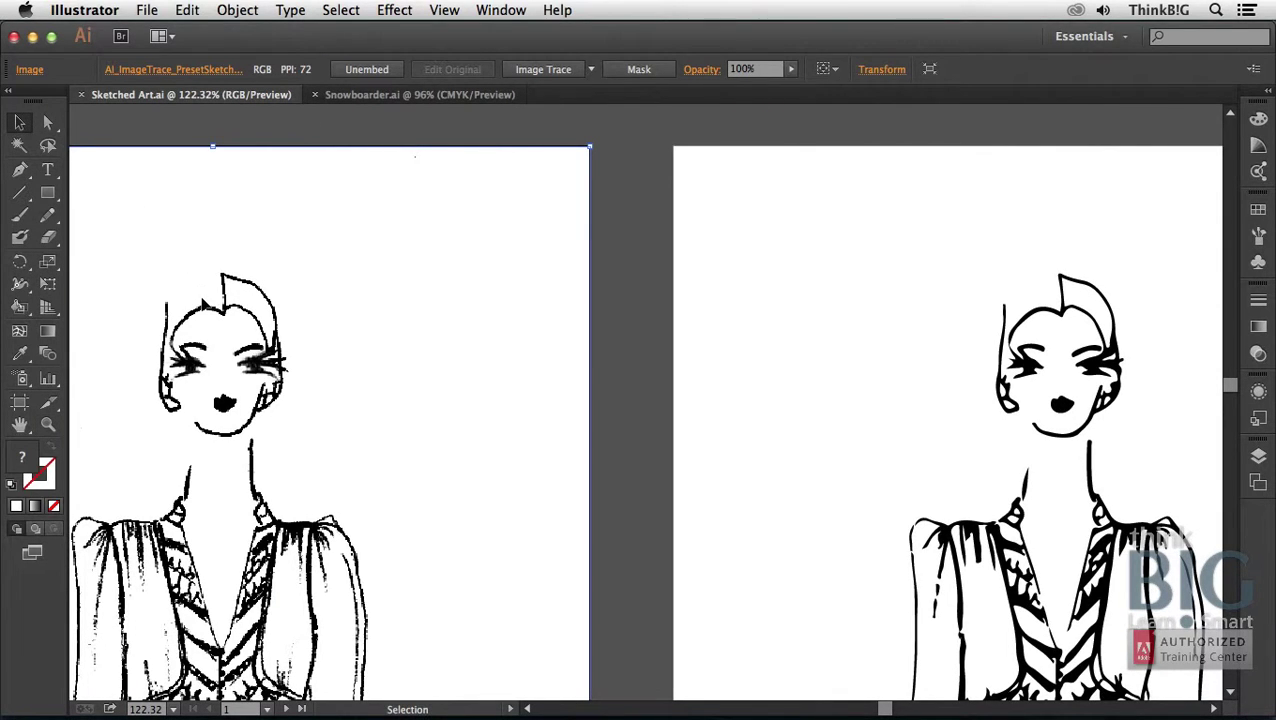
pyautogui.press('space')
pyautogui.moveTo(210, 300); pyautogui.dragTo(358, 207)
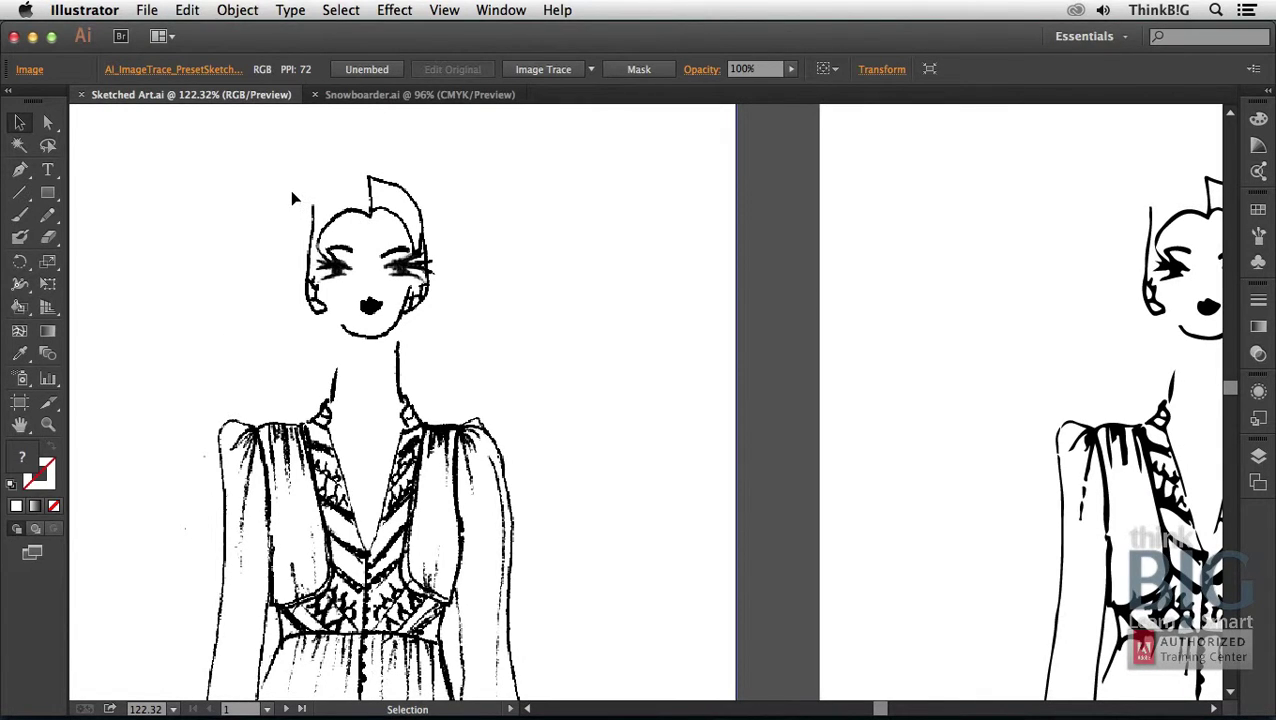
pyautogui.click(16, 128)
pyautogui.click(592, 70)
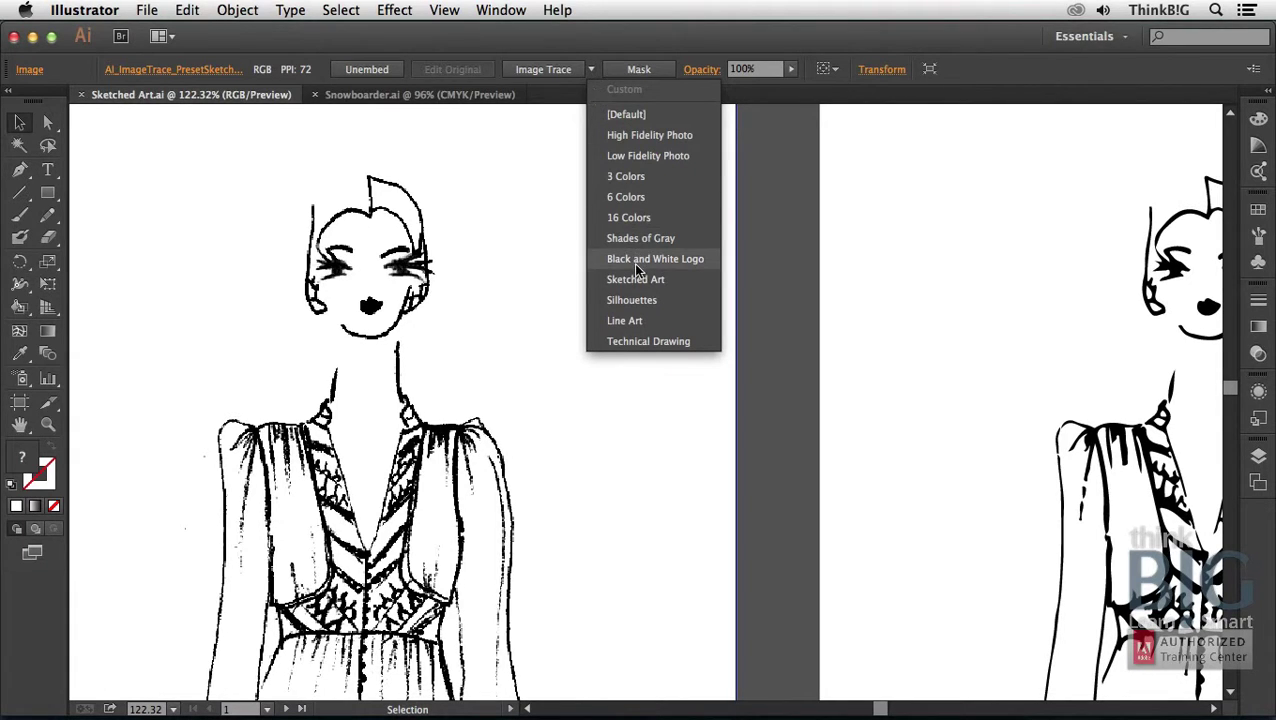
pyautogui.click(666, 282)
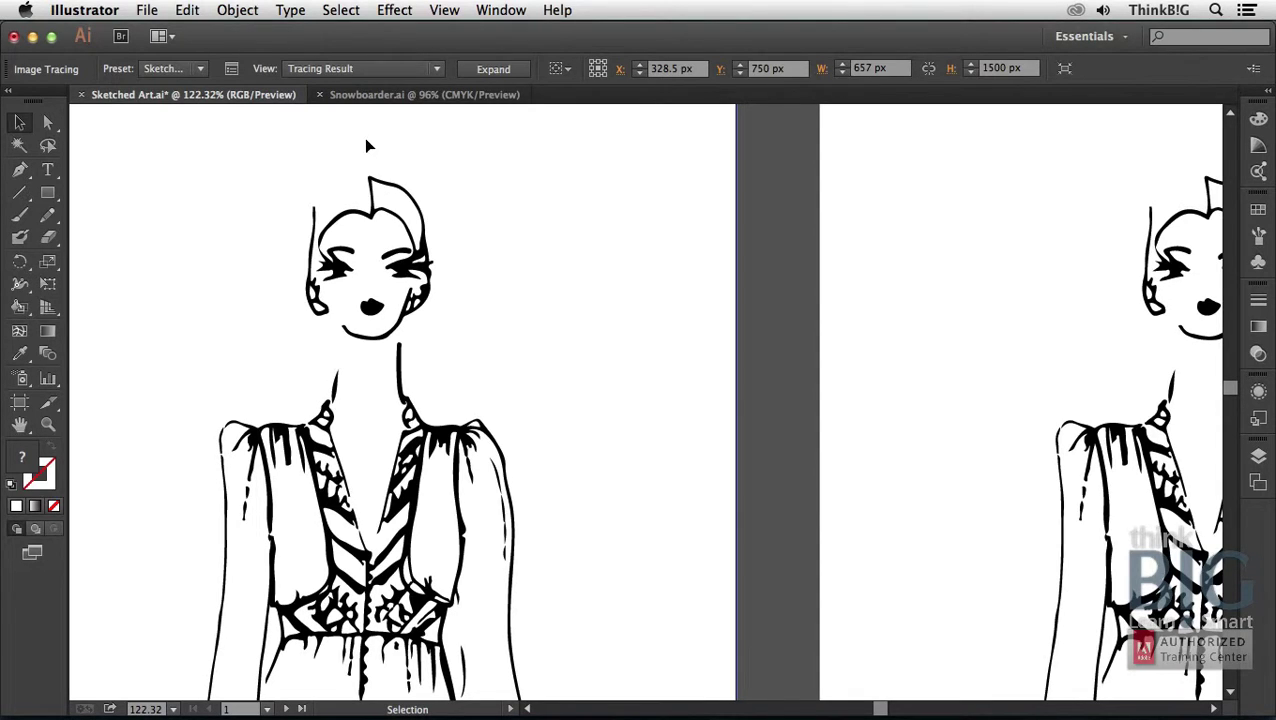
# Show the detailed Image Trace settings beside the figure and compare the tracing result with the source image.
pyautogui.click(233, 72)
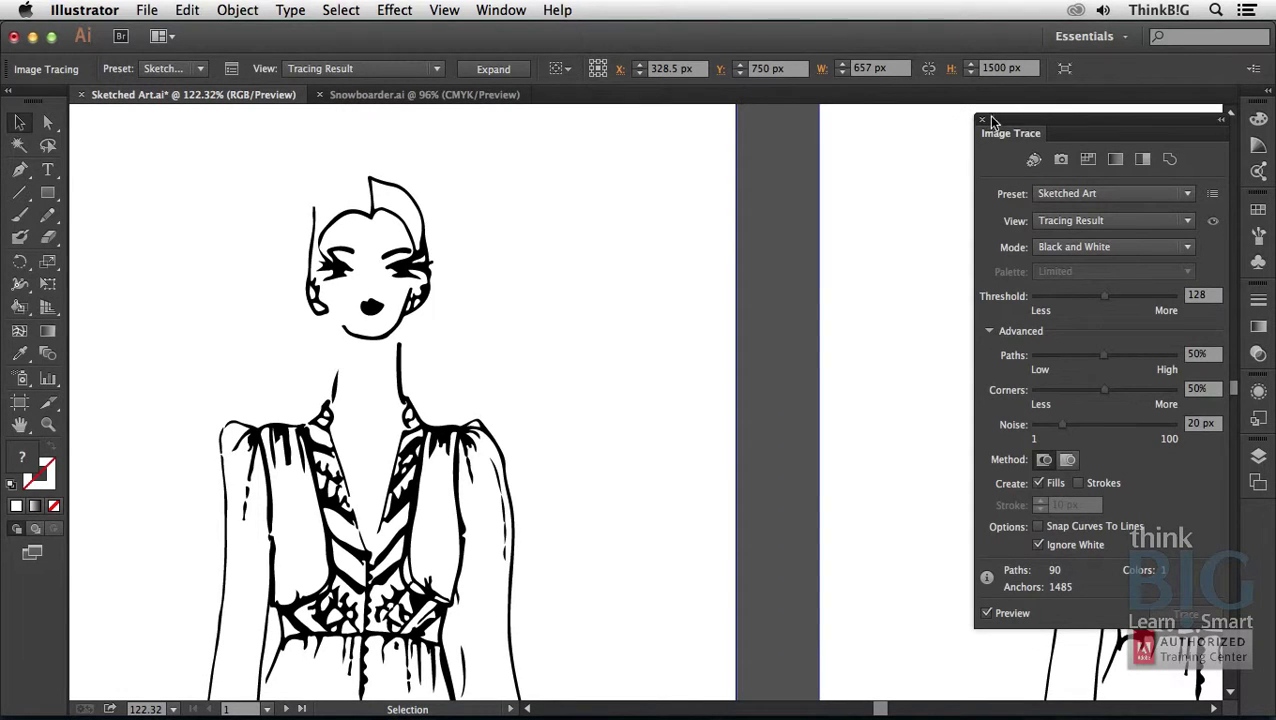
pyautogui.moveTo(1008, 121)
pyautogui.mouseDown()
pyautogui.moveTo(642, 140)
pyautogui.moveTo(640, 117)
pyautogui.moveTo(628, 130)
pyautogui.mouseUp()
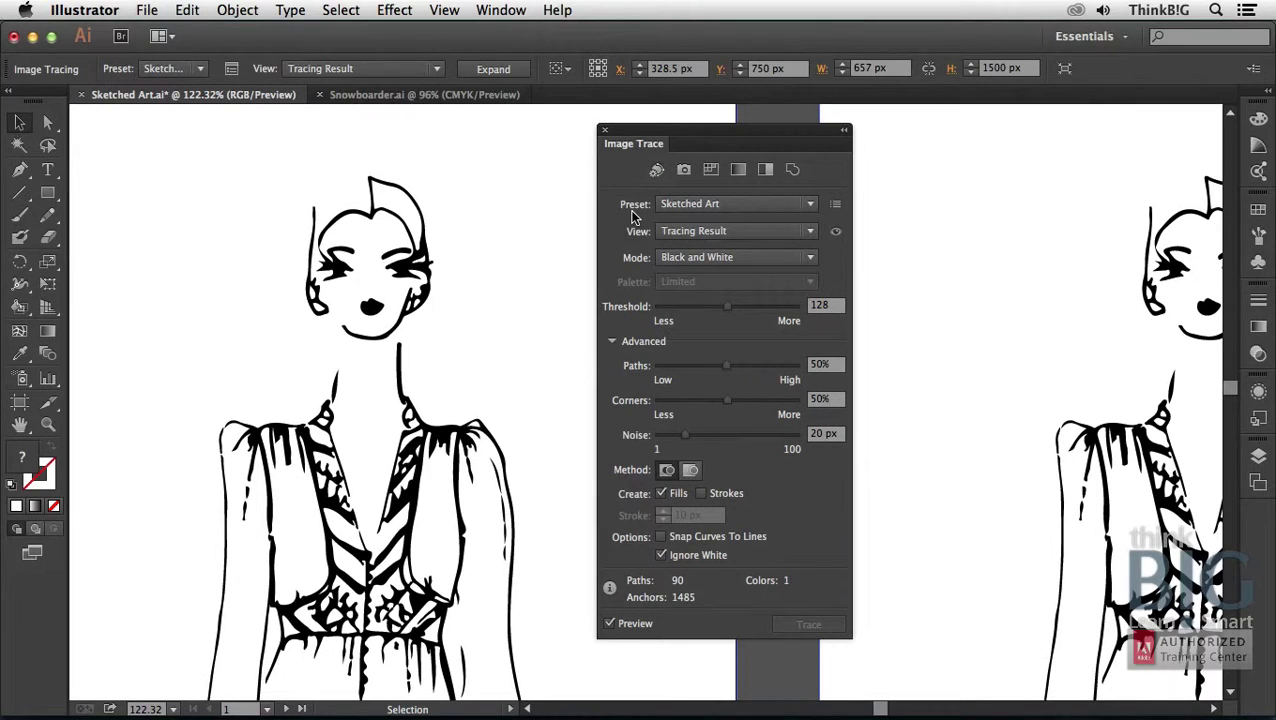
pyautogui.click(837, 232)
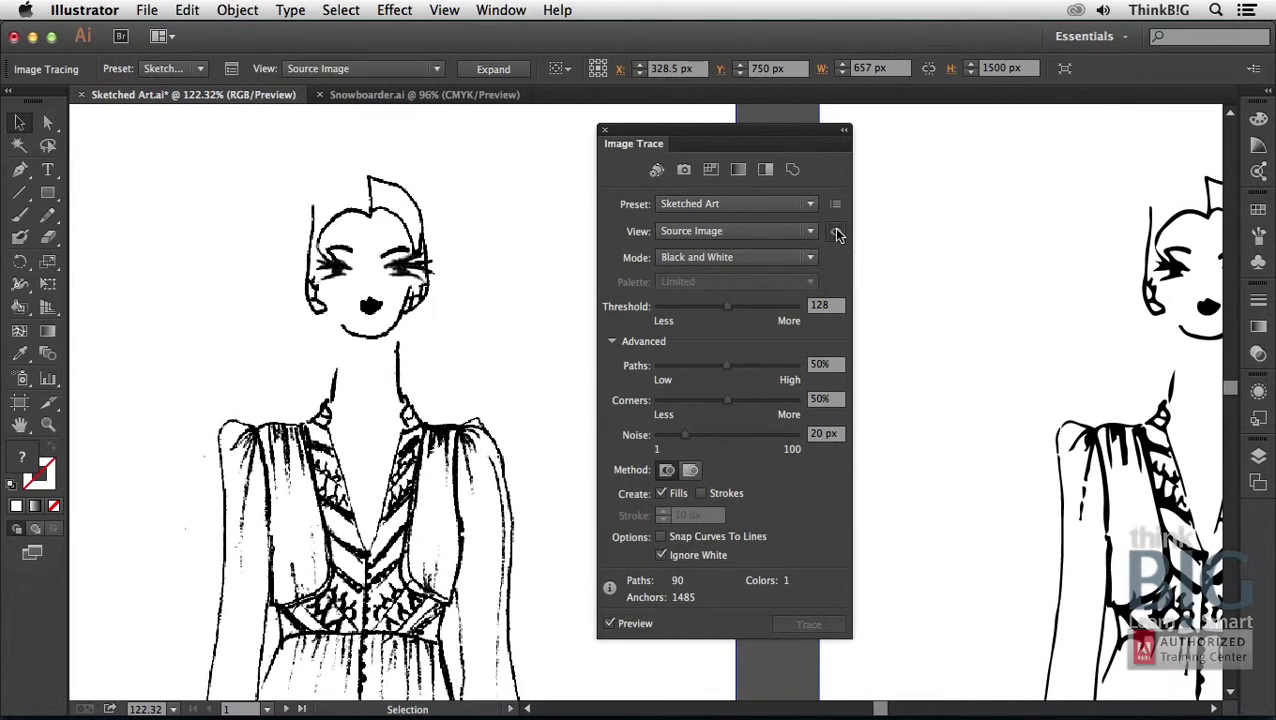
pyautogui.click(837, 232)
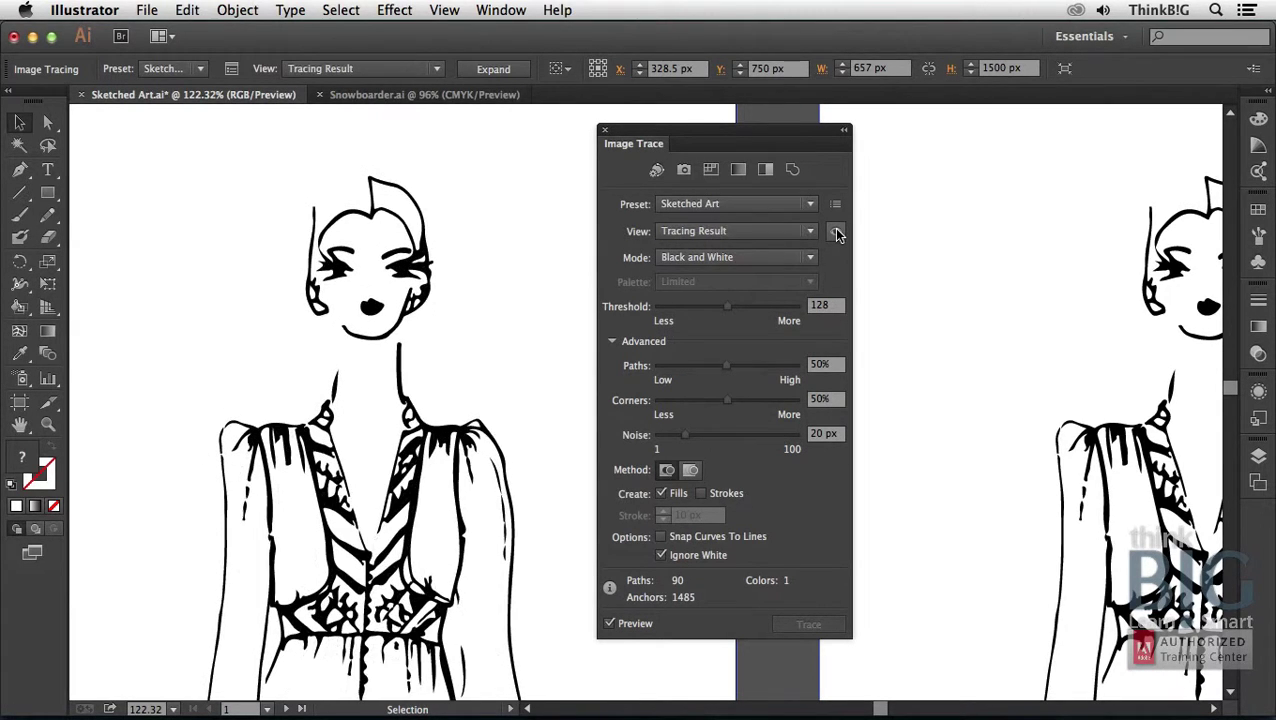
pyautogui.click(837, 232)
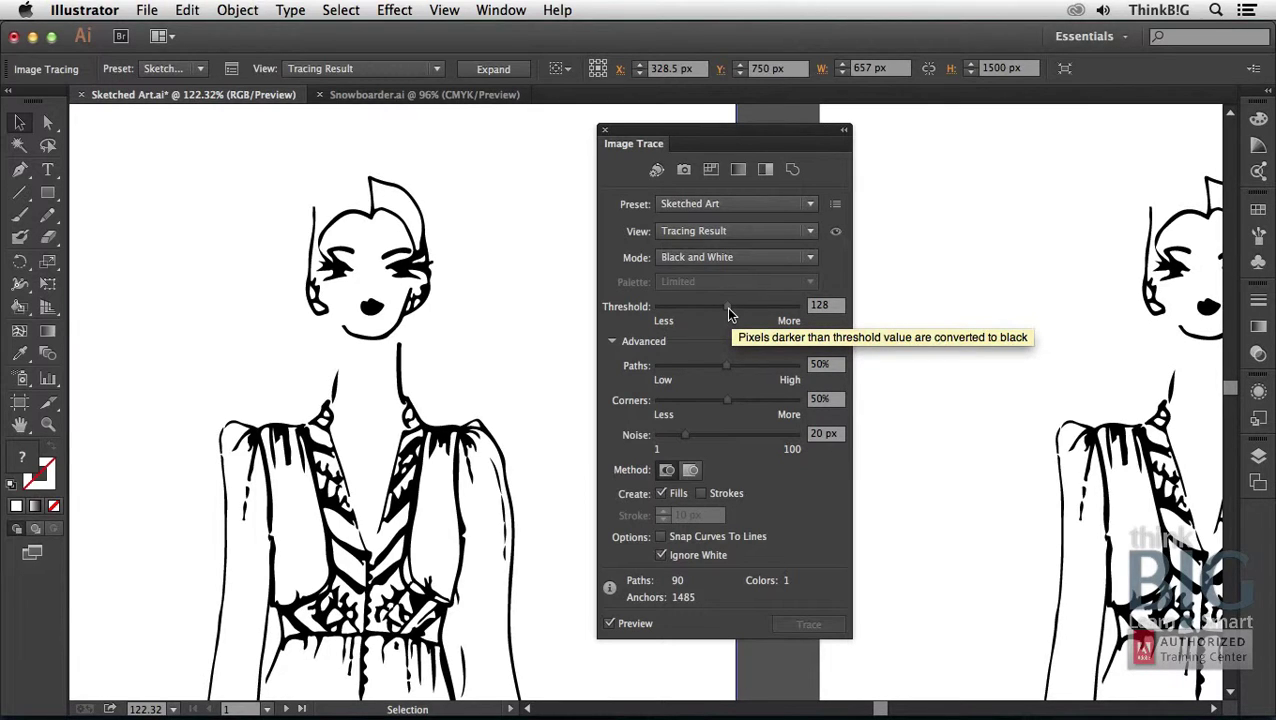
# Set the tracing's threshold to 138 and noise to 4 px, and compare the result with the source image.
pyautogui.moveTo(726, 307); pyautogui.dragTo(732, 307)
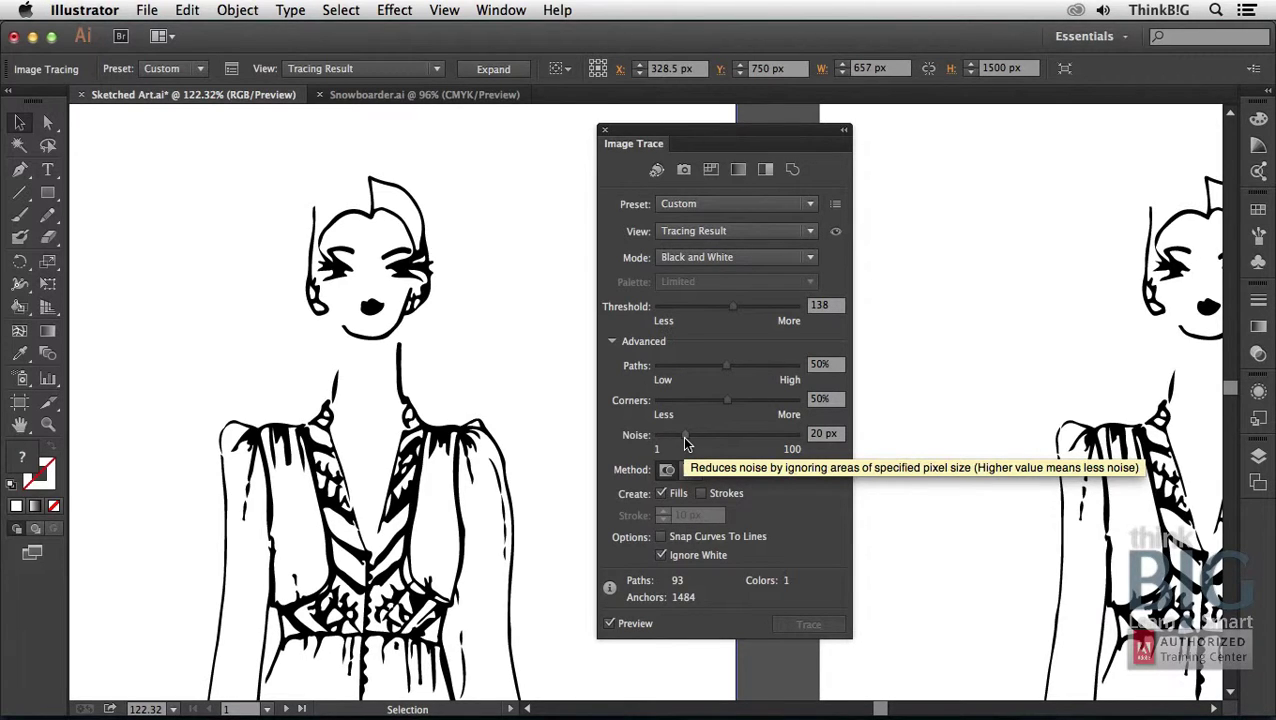
pyautogui.moveTo(684, 440); pyautogui.dragTo(667, 441)
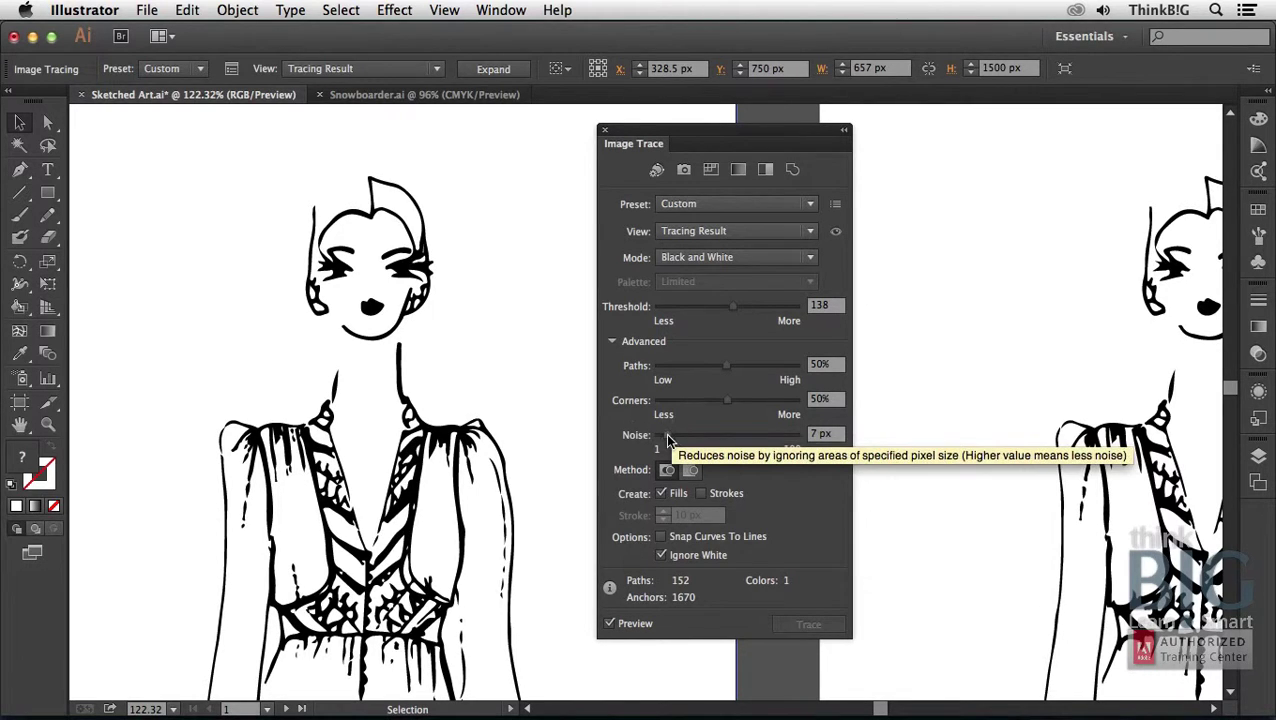
pyautogui.moveTo(665, 433); pyautogui.dragTo(664, 434)
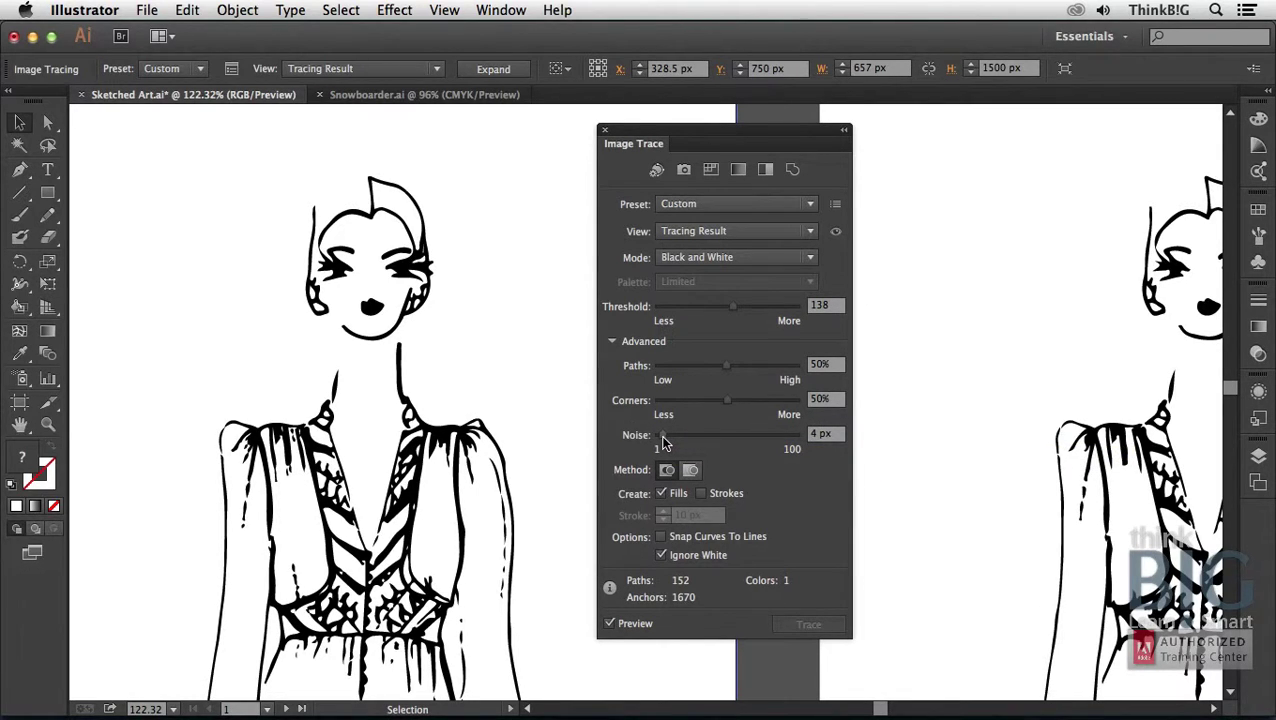
pyautogui.click(835, 234)
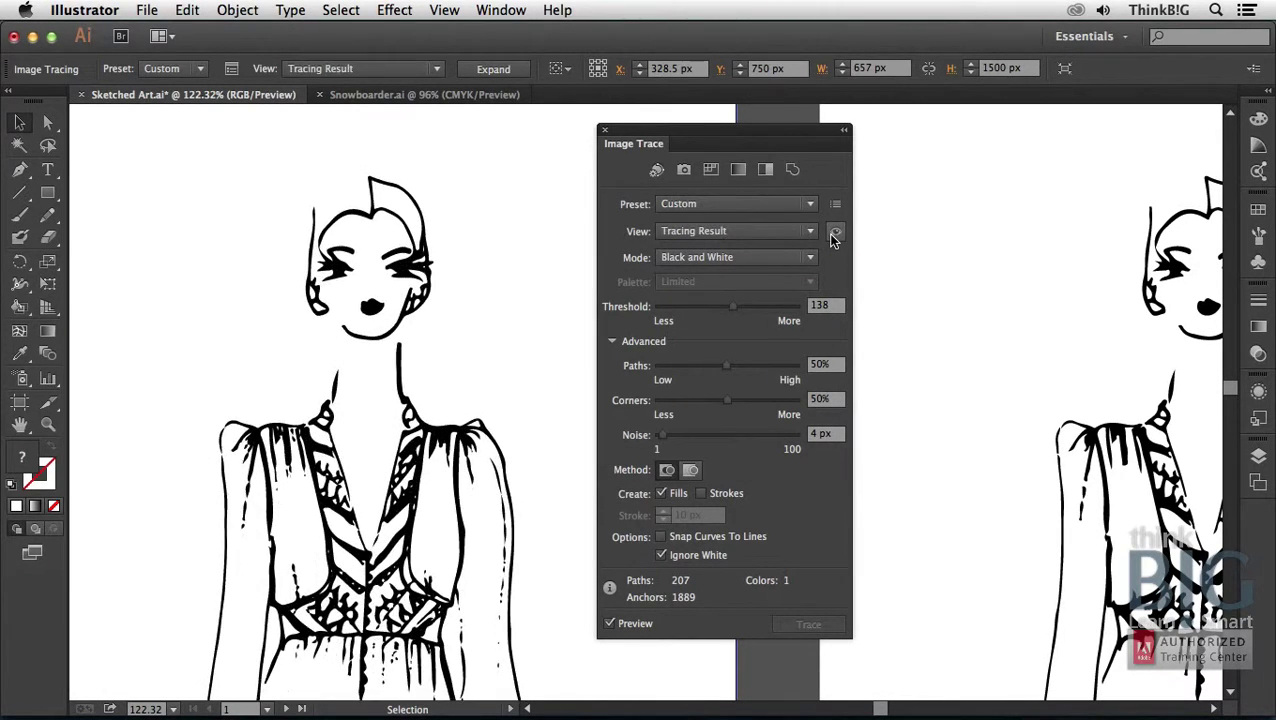
pyautogui.click(835, 234)
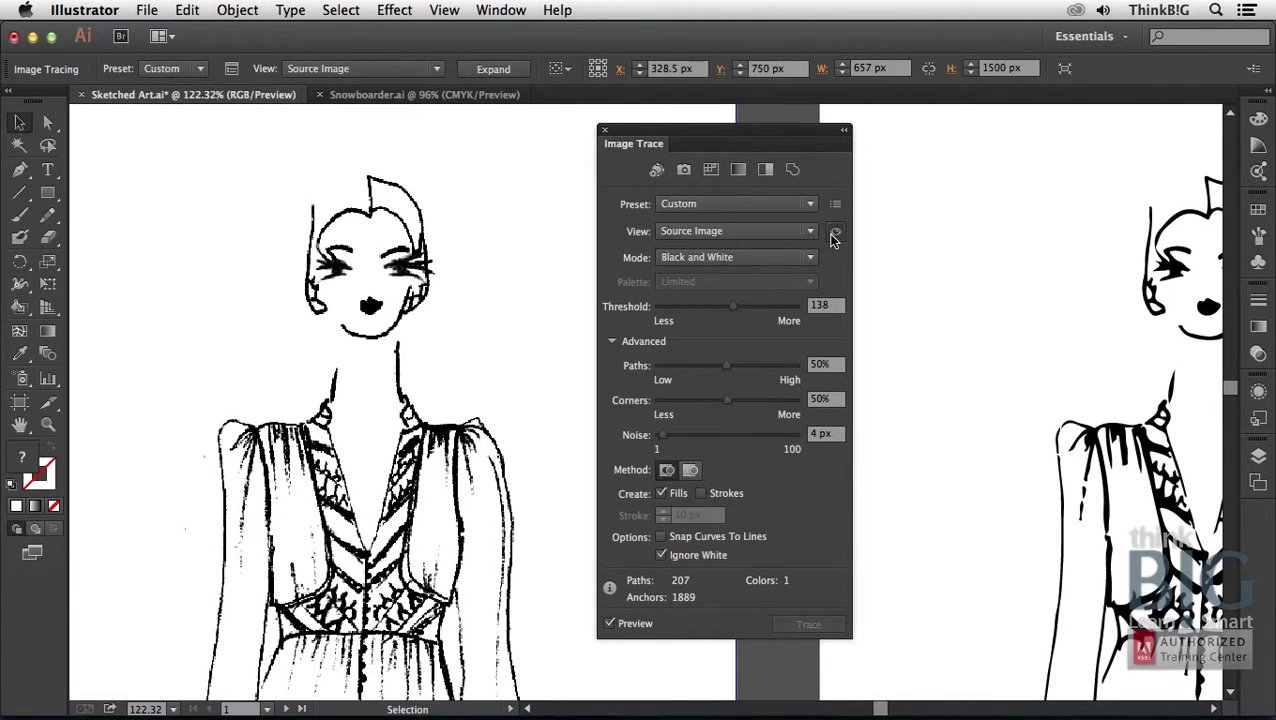
pyautogui.click(835, 234)
pyautogui.click(835, 234)
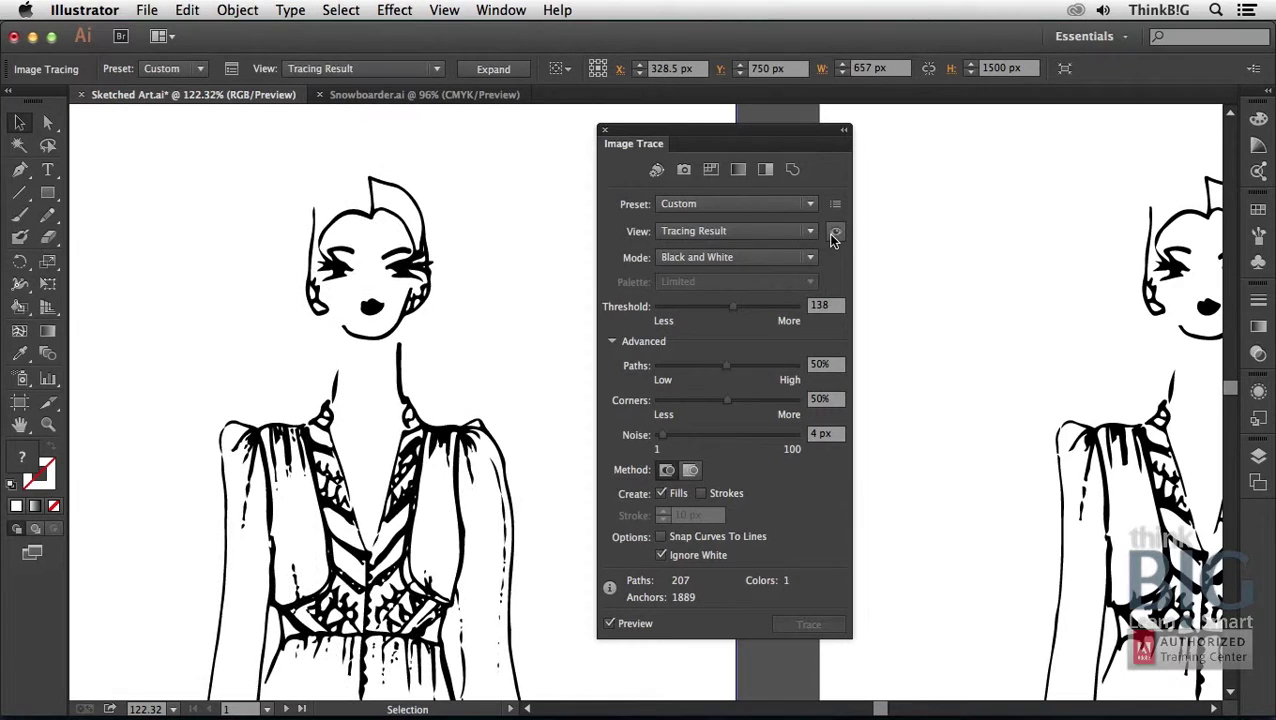
# Expand the traced fashion figure into editable paths and inspect the anchor points of the face outline.
pyautogui.click(505, 70)
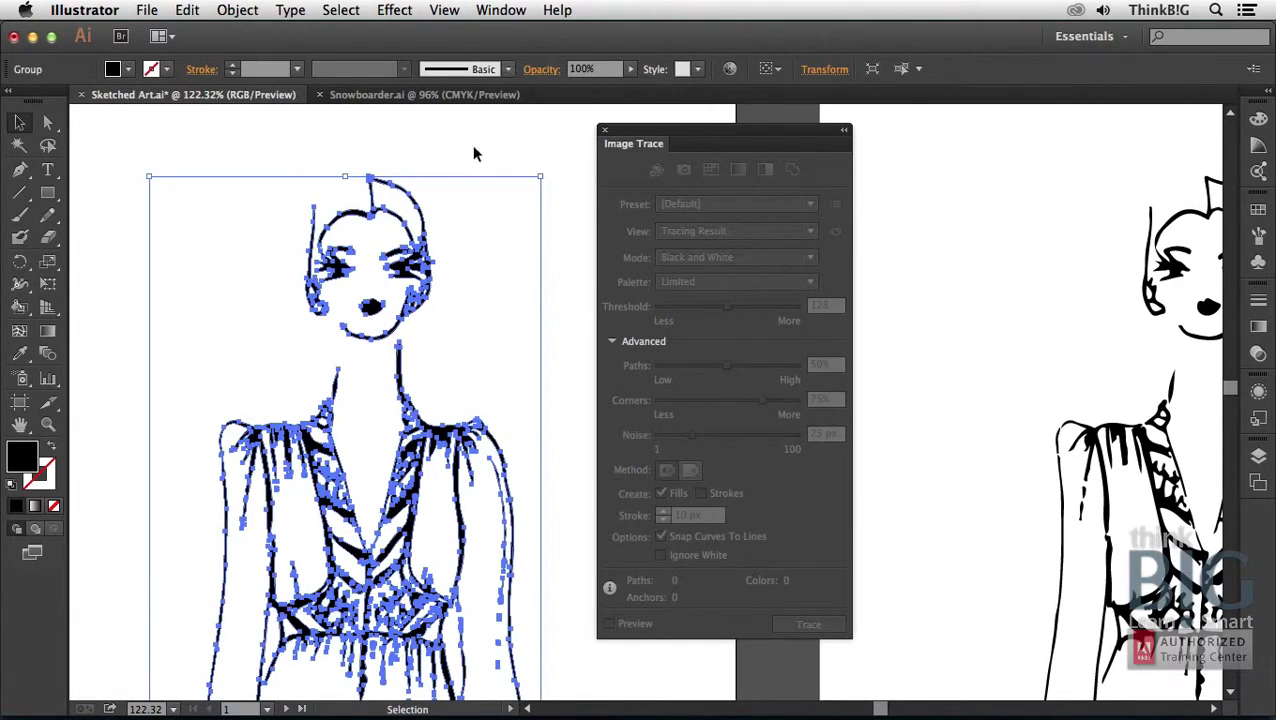
pyautogui.click(45, 122)
pyautogui.click(211, 155)
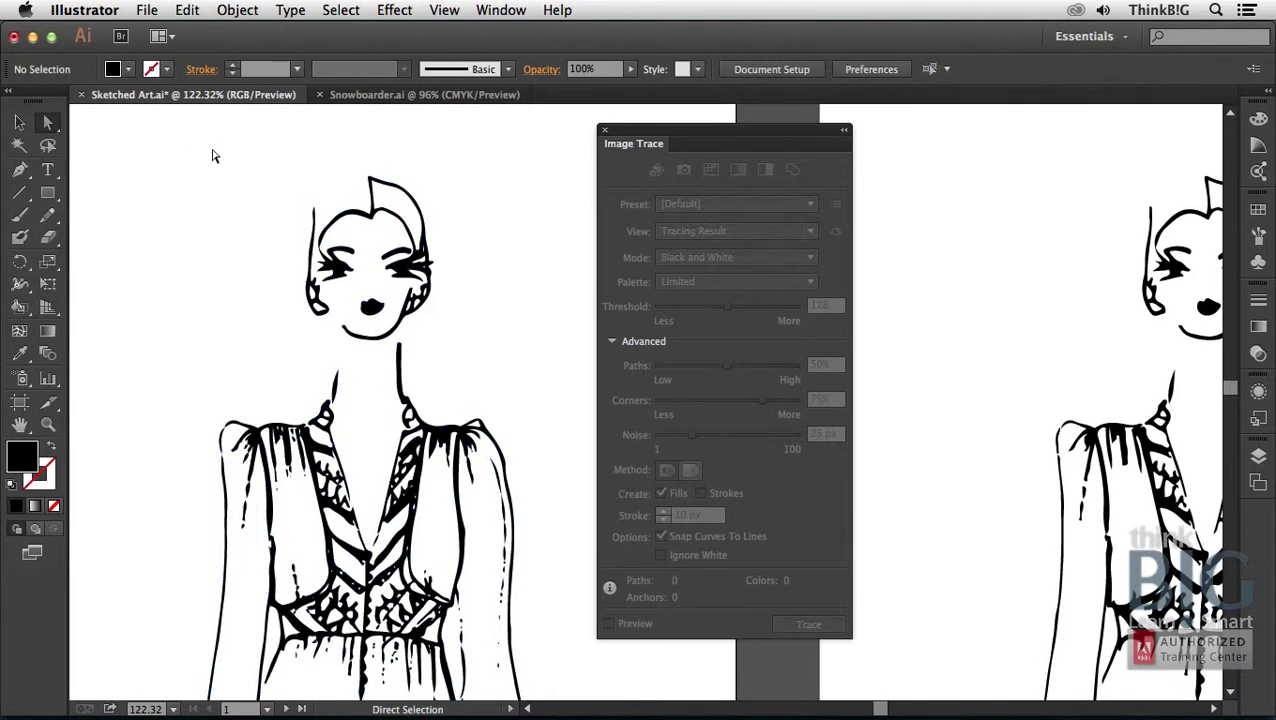
pyautogui.click(334, 230)
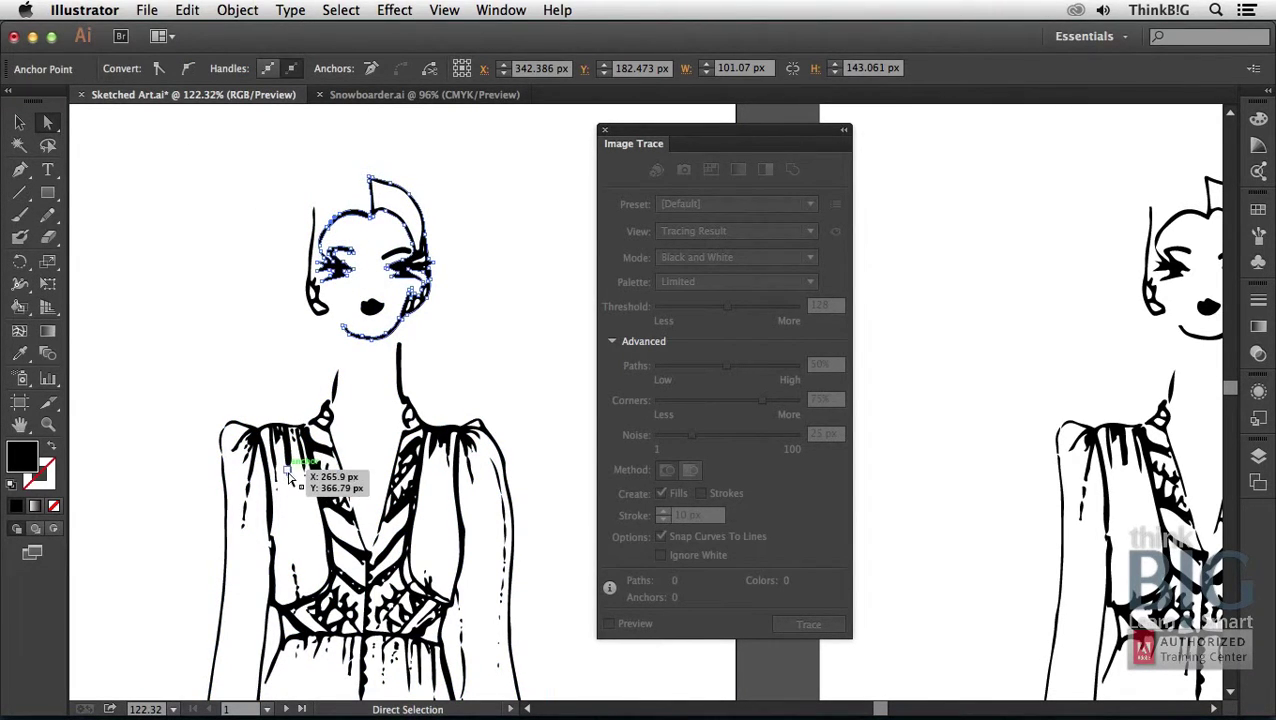
pyautogui.click(466, 335)
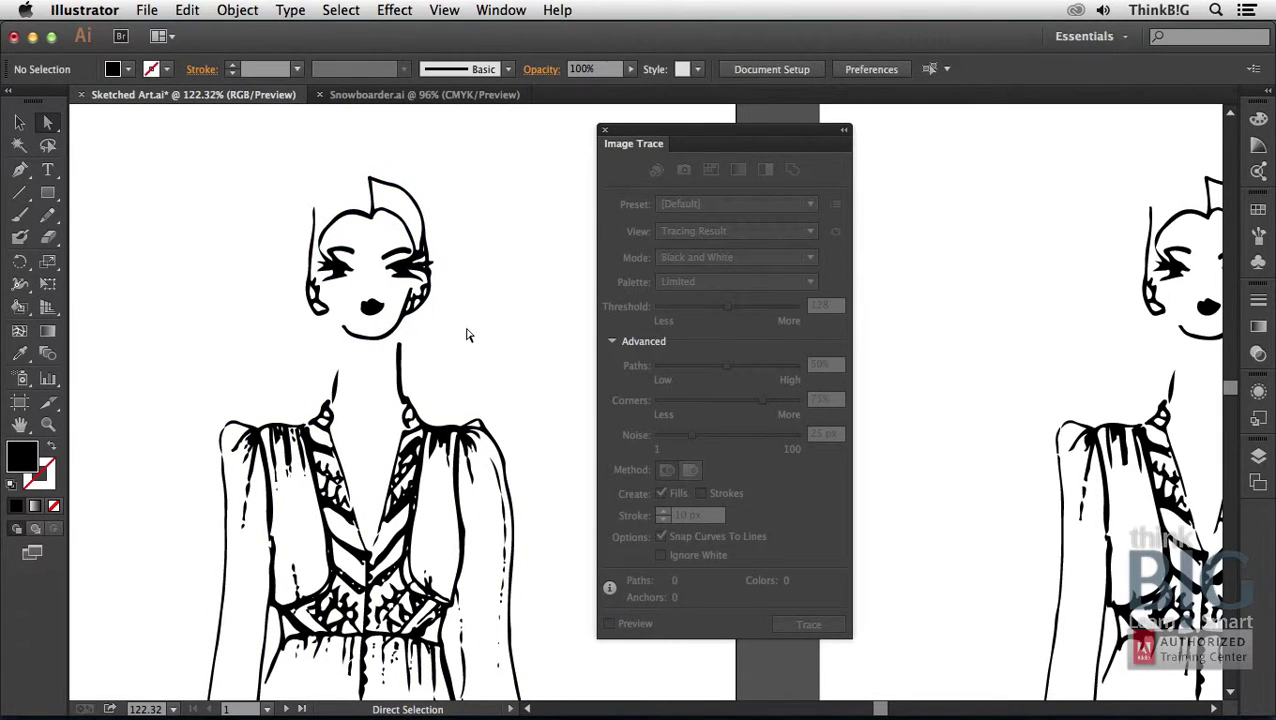
# Switch to Snowboarder.ai and trace the snowboarder line image with the Sketched Art preset.
pyautogui.click(391, 95)
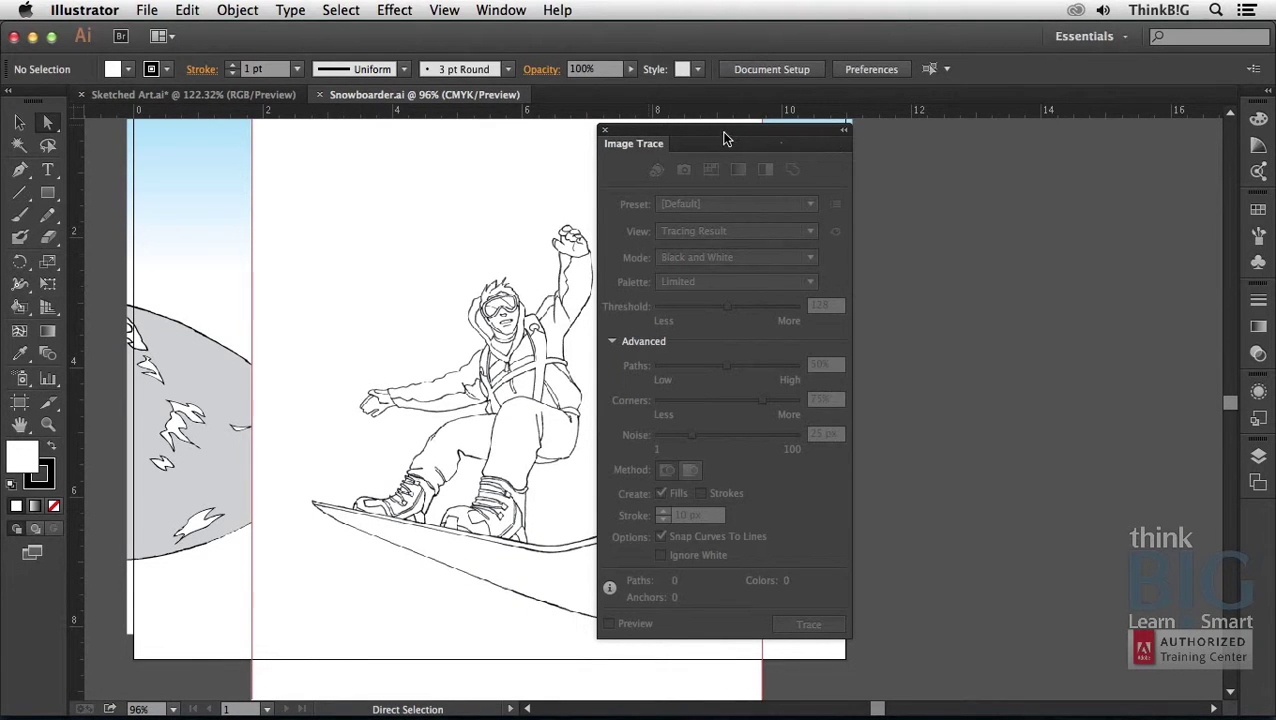
pyautogui.moveTo(723, 131); pyautogui.dragTo(912, 137)
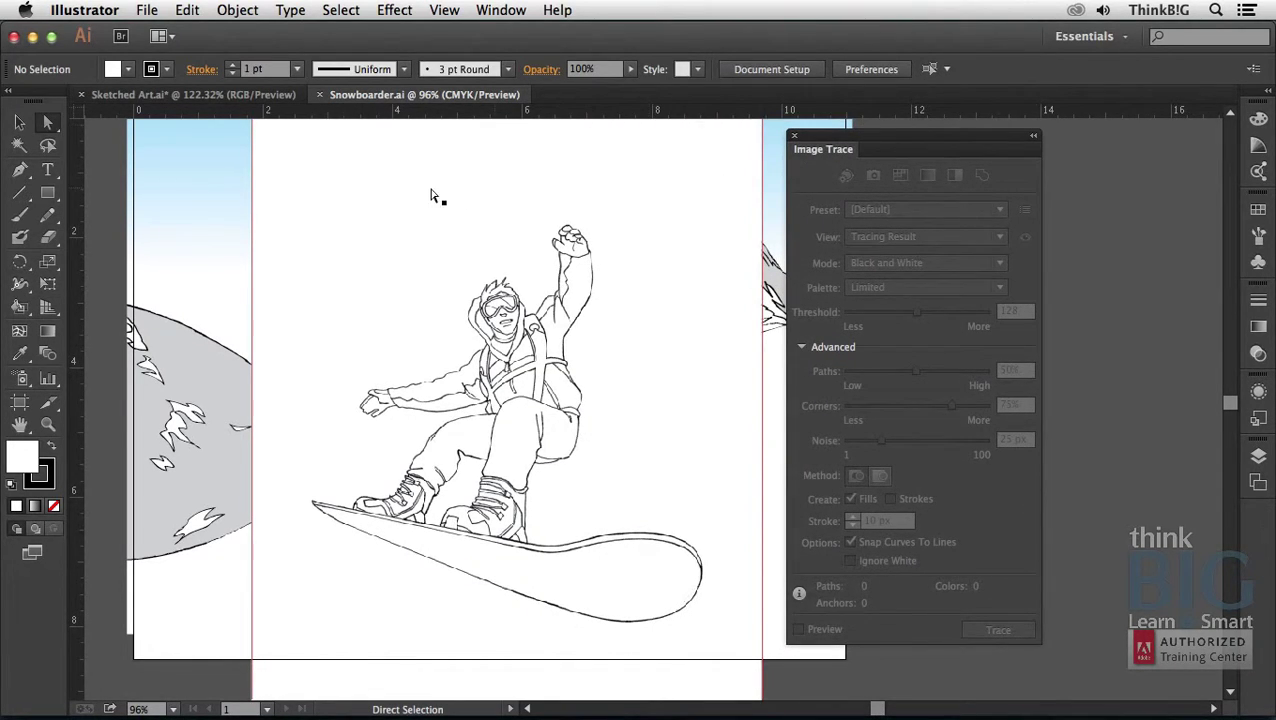
pyautogui.click(19, 122)
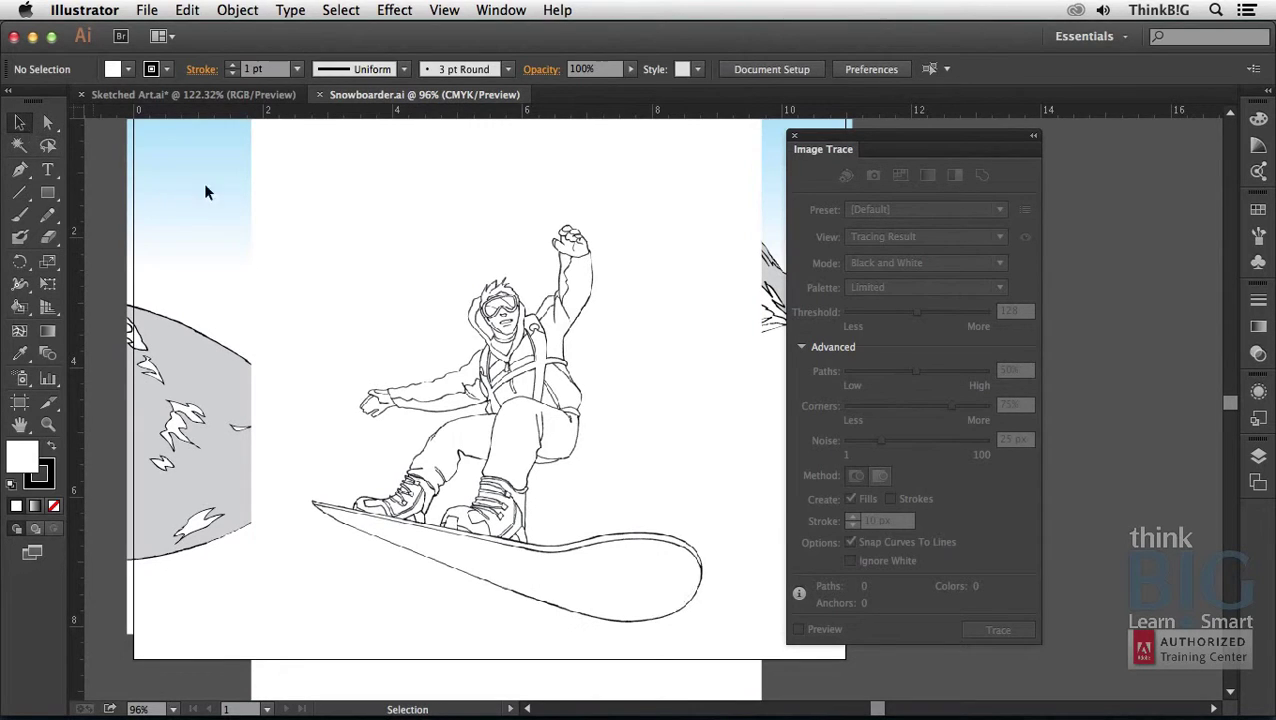
pyautogui.click(496, 330)
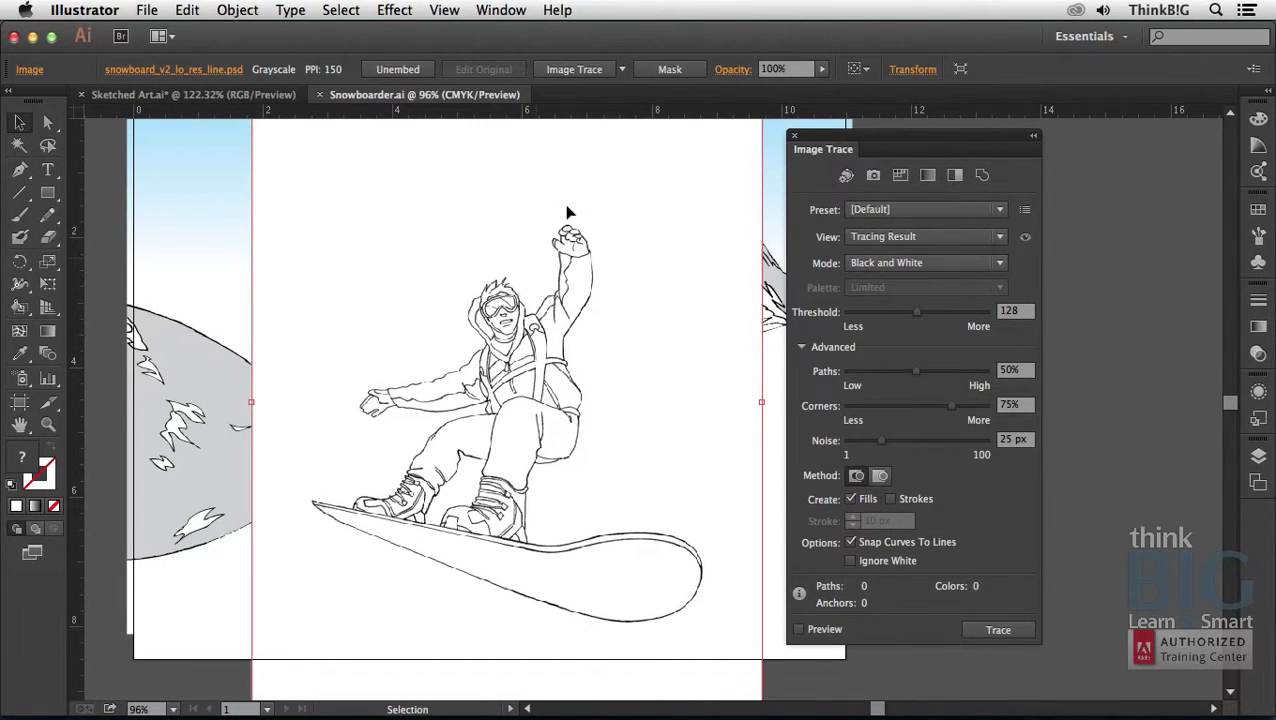
pyautogui.click(622, 69)
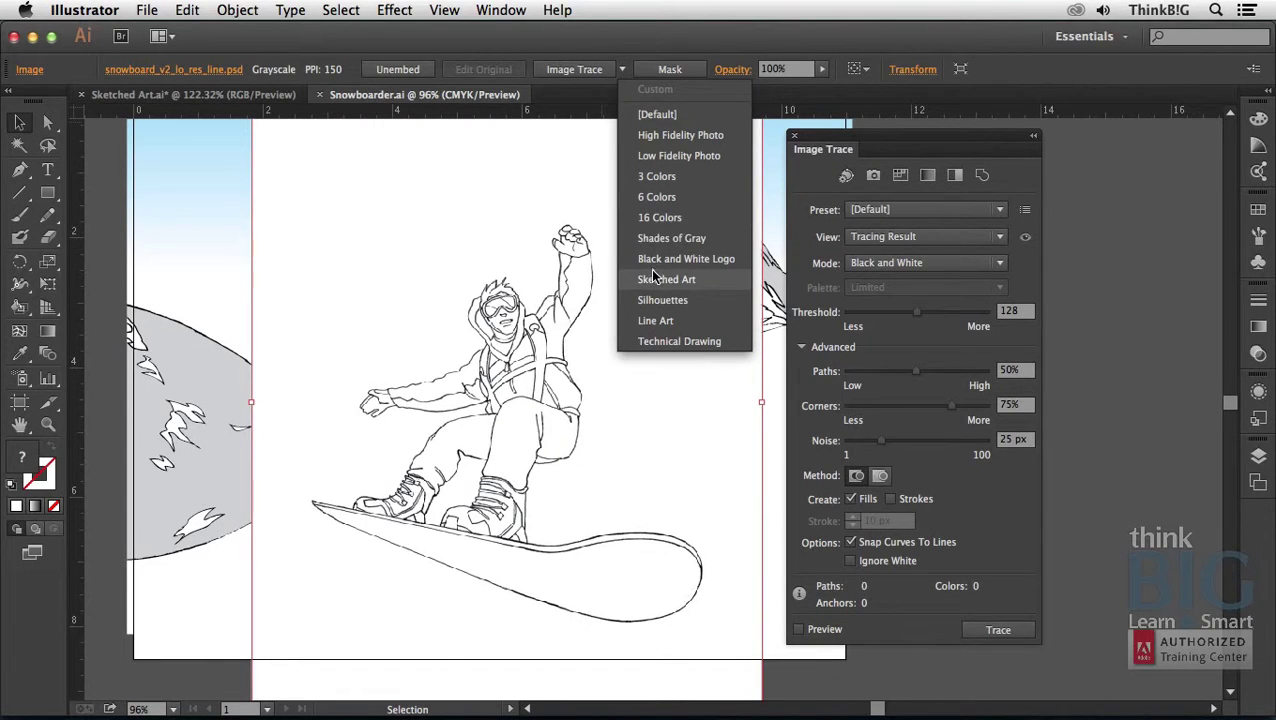
pyautogui.click(683, 285)
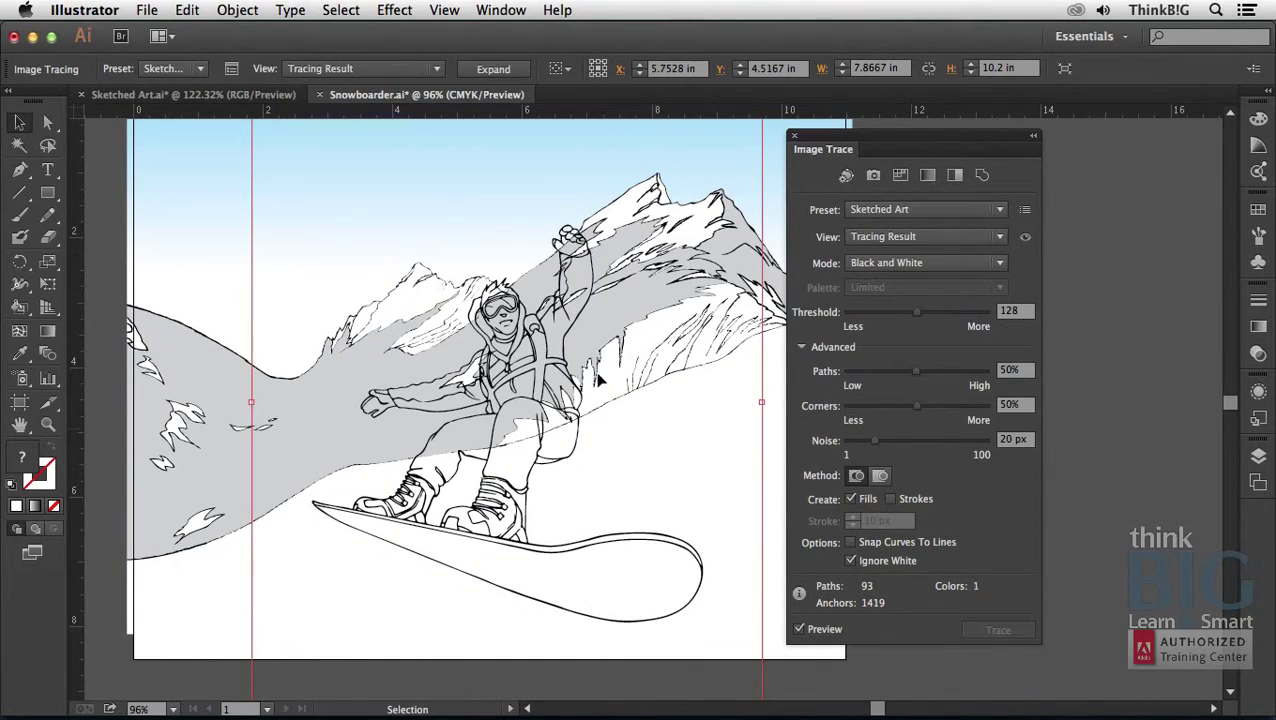
# Examine the traced snowboarder's head up close and expand the tracing into editable paths.
pyautogui.press('z')
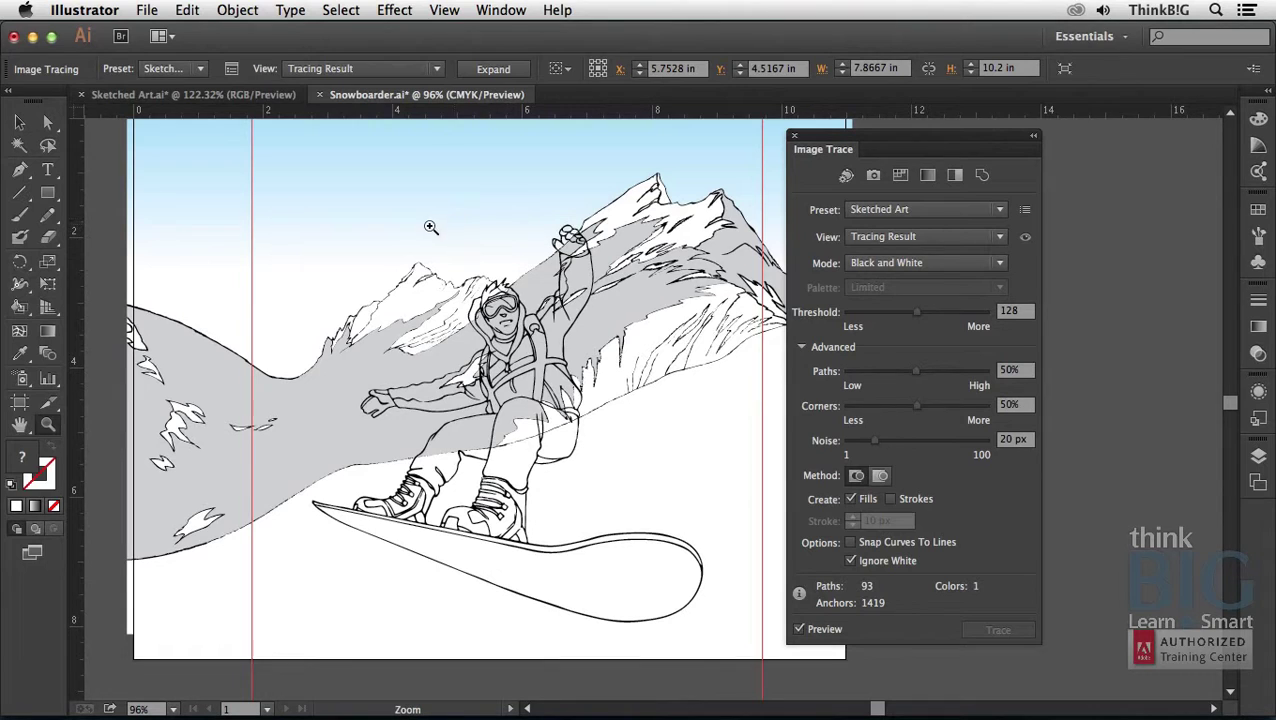
pyautogui.moveTo(430, 227); pyautogui.dragTo(612, 399)
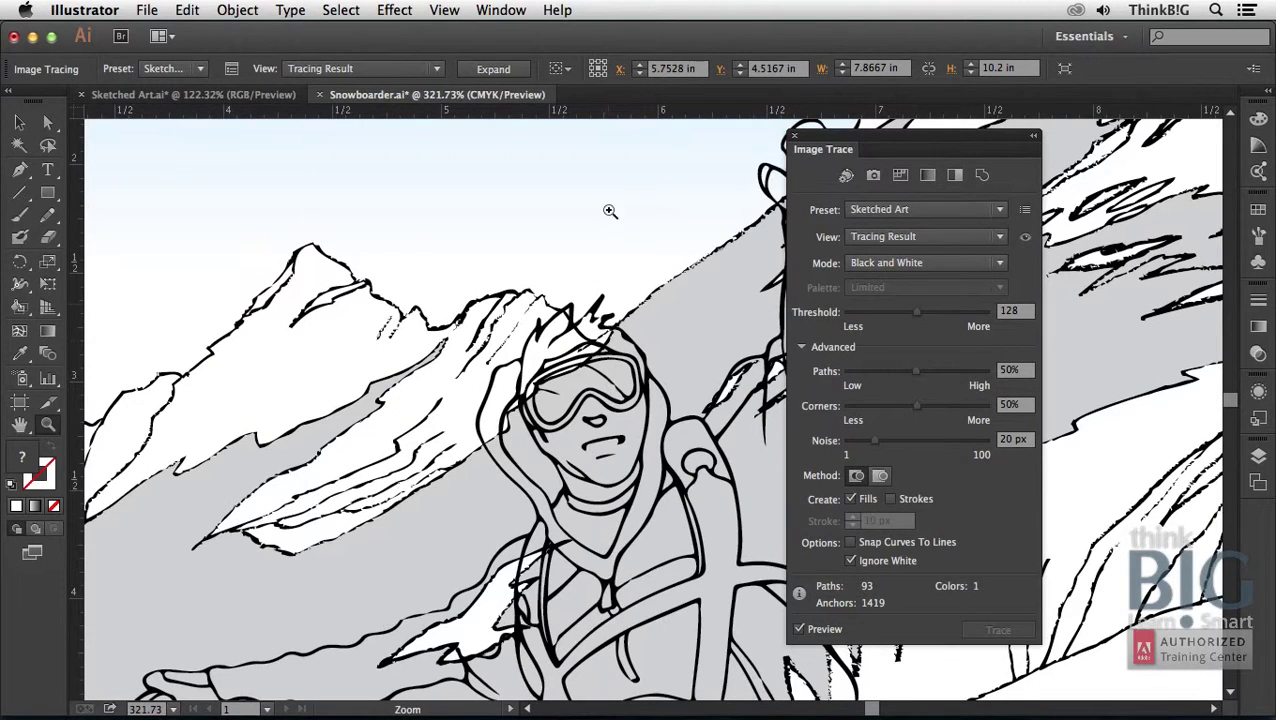
pyautogui.press('v')
pyautogui.click(505, 74)
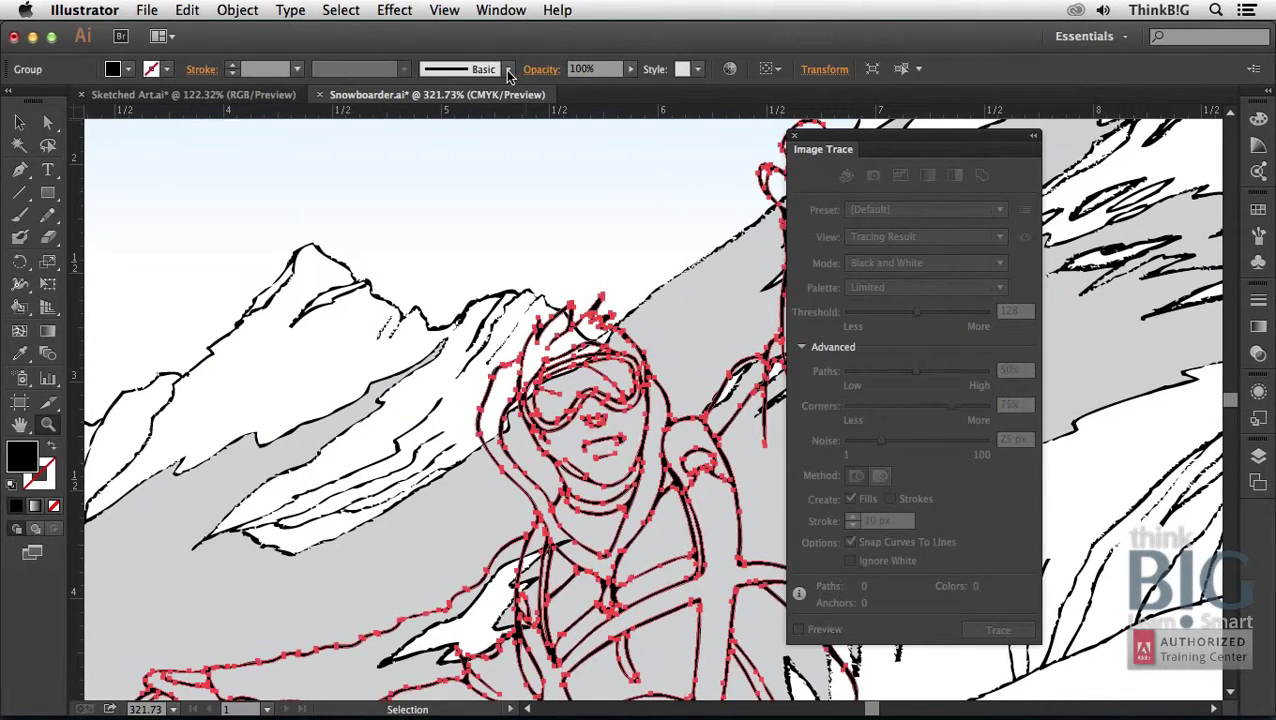
# Turn the expanded snowboarder tracing into a Live Paint group and fill the outer hood band with black.
pyautogui.press('z')
pyautogui.click(22, 312)
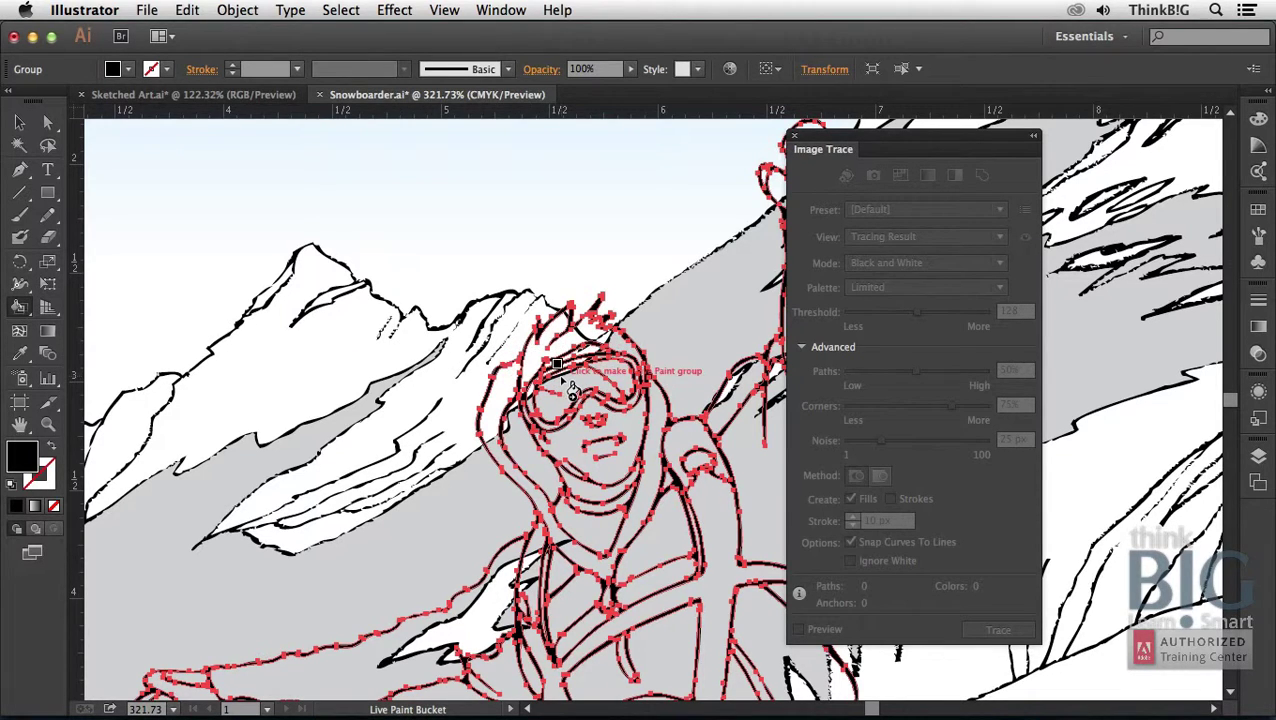
pyautogui.click(496, 380)
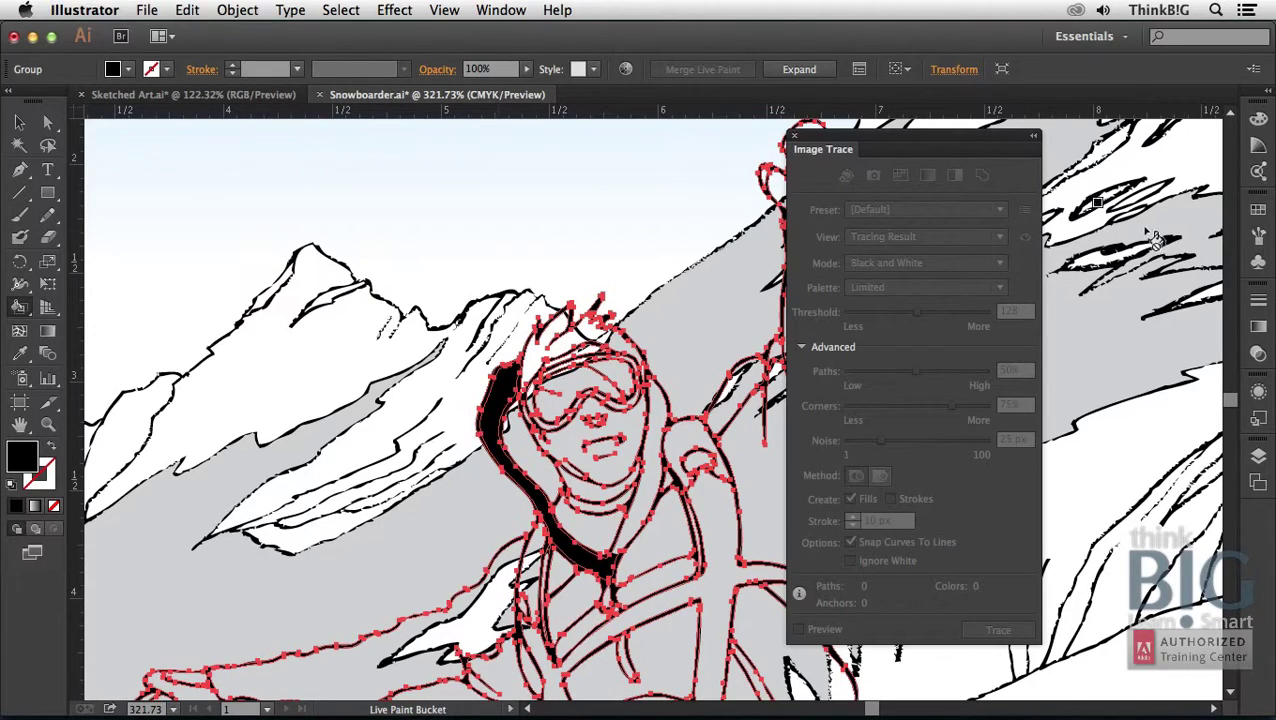
# Close the Image Trace panel, show the color swatches, and fill the snowboarder's hair with the light tan swatch.
pyautogui.click(1257, 207)
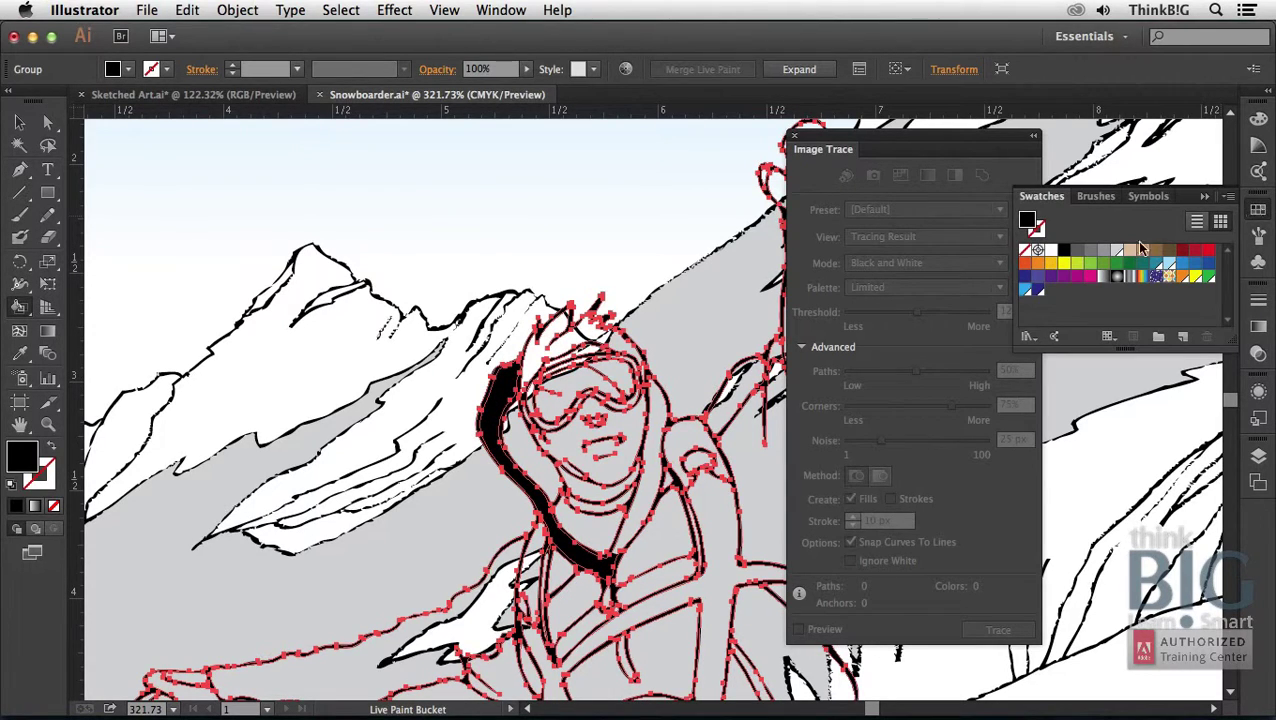
pyautogui.click(795, 138)
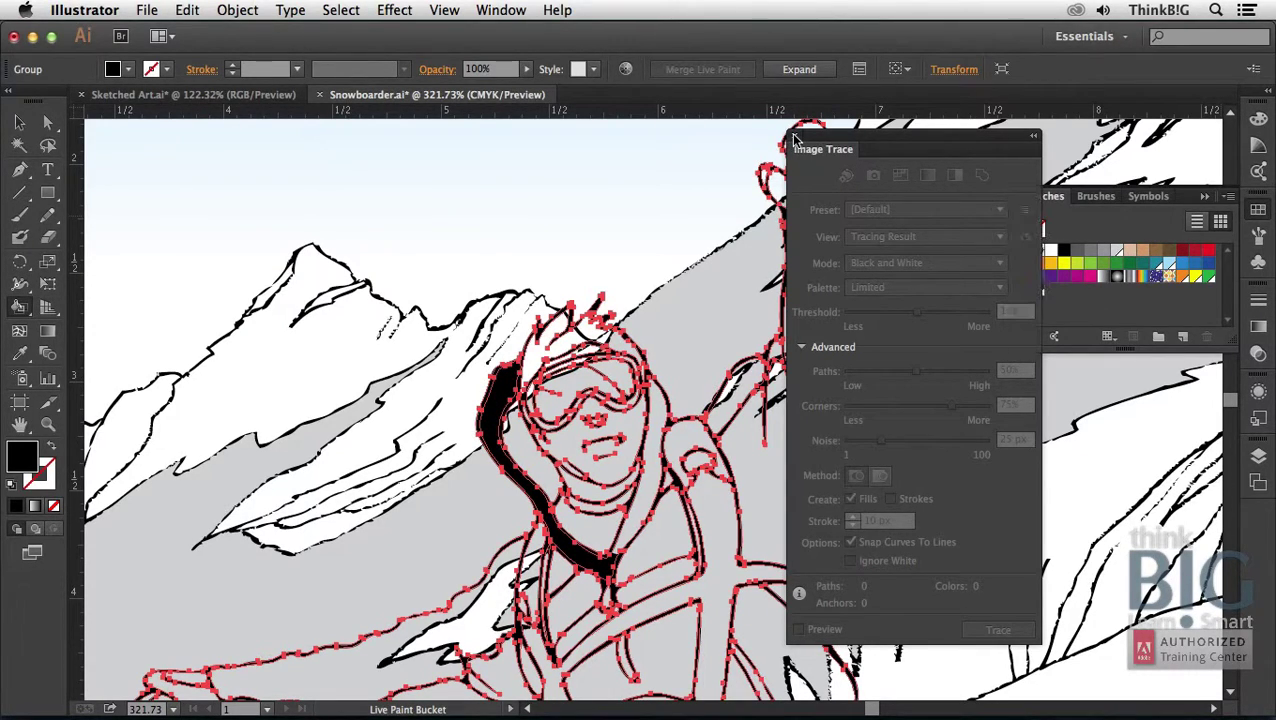
pyautogui.click(794, 137)
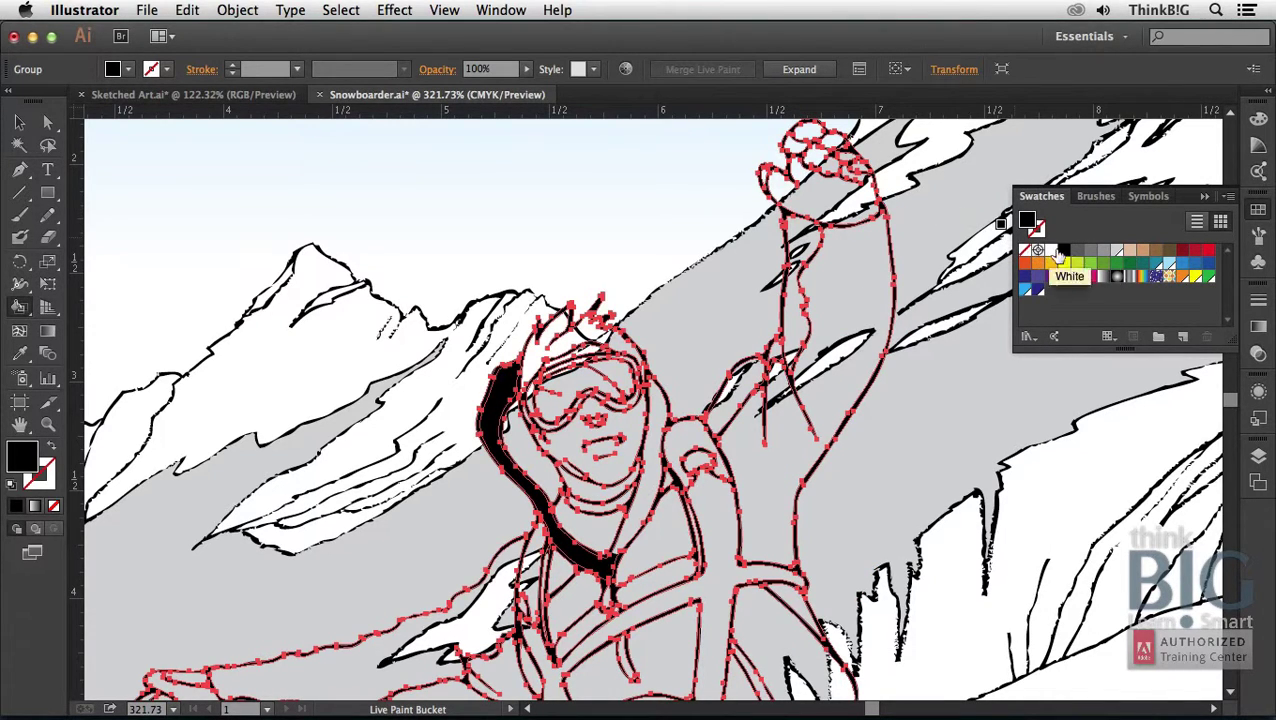
pyautogui.click(1129, 251)
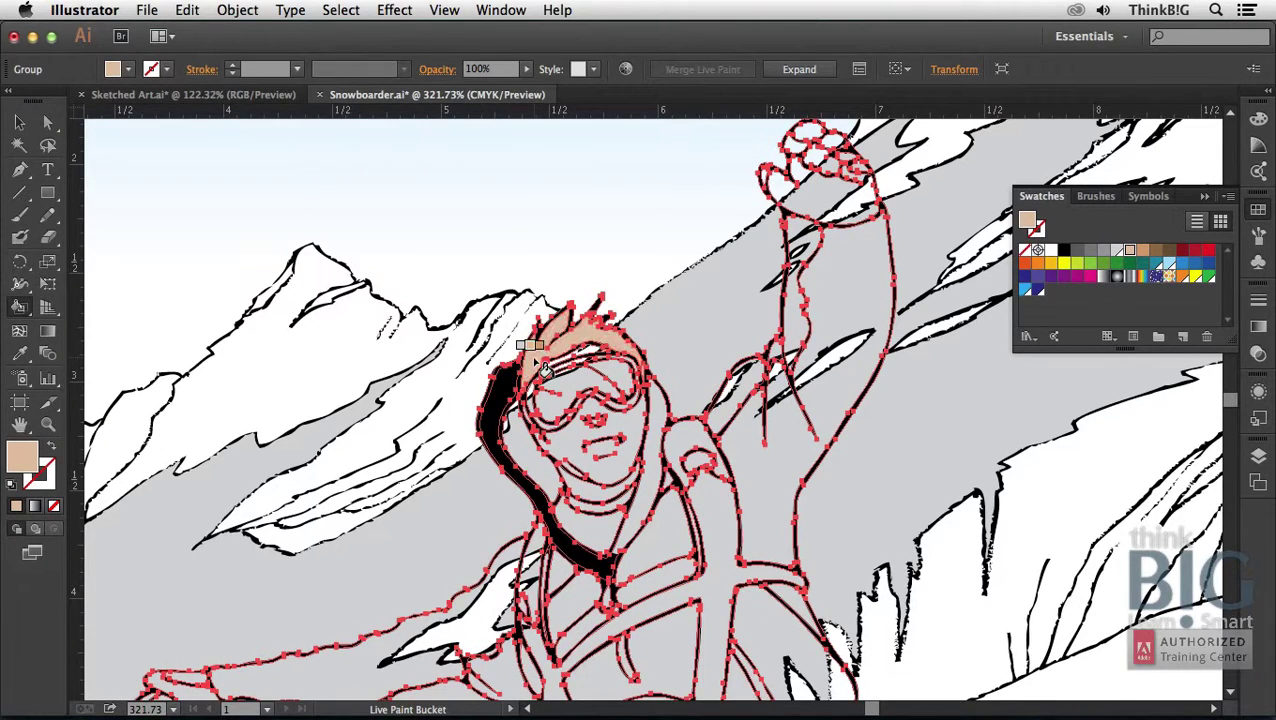
pyautogui.click(608, 355)
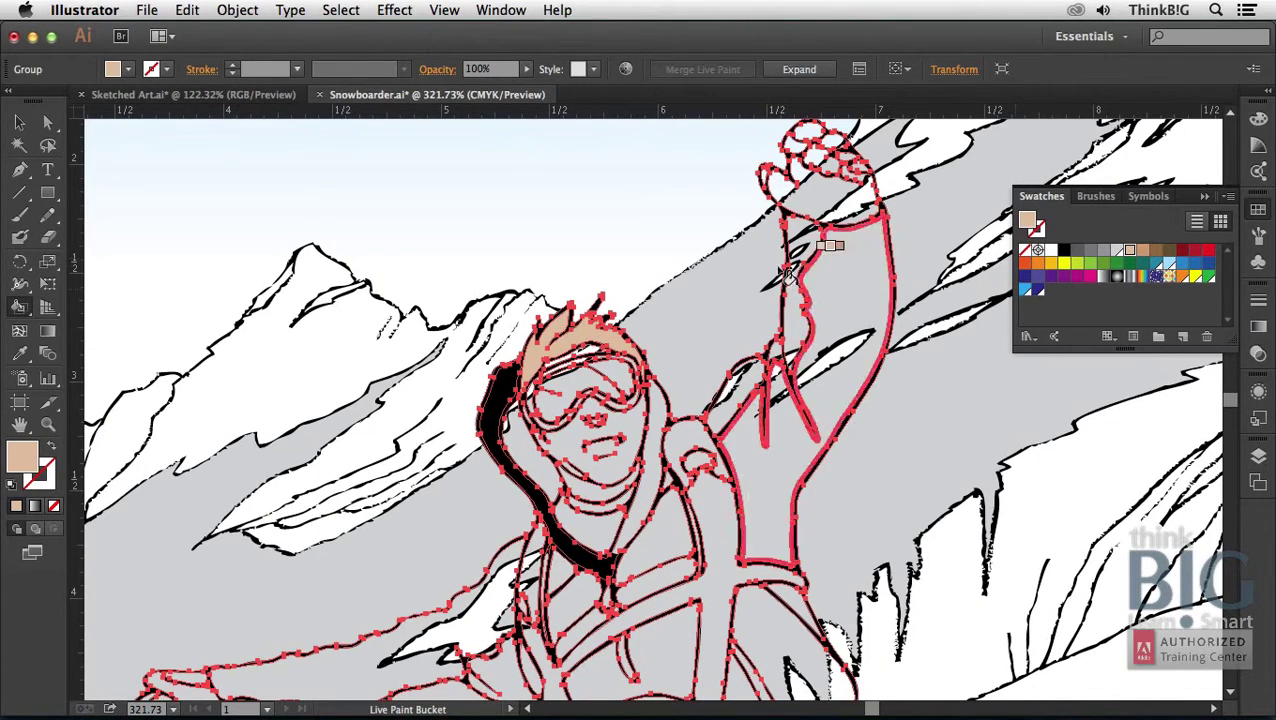
# Fill the snowboarder's face below the goggles with the medium tan swatch using Live Paint.
pyautogui.press('Right')
pyautogui.press('Right')
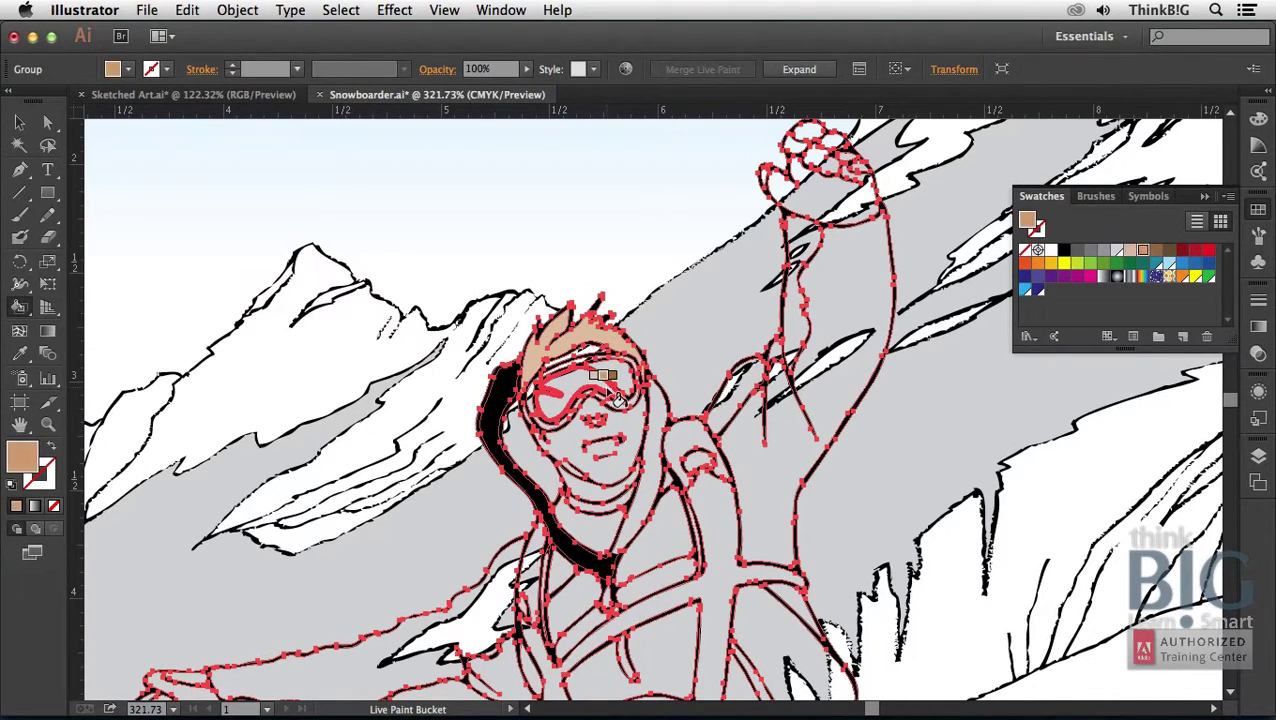
pyautogui.press('Right')
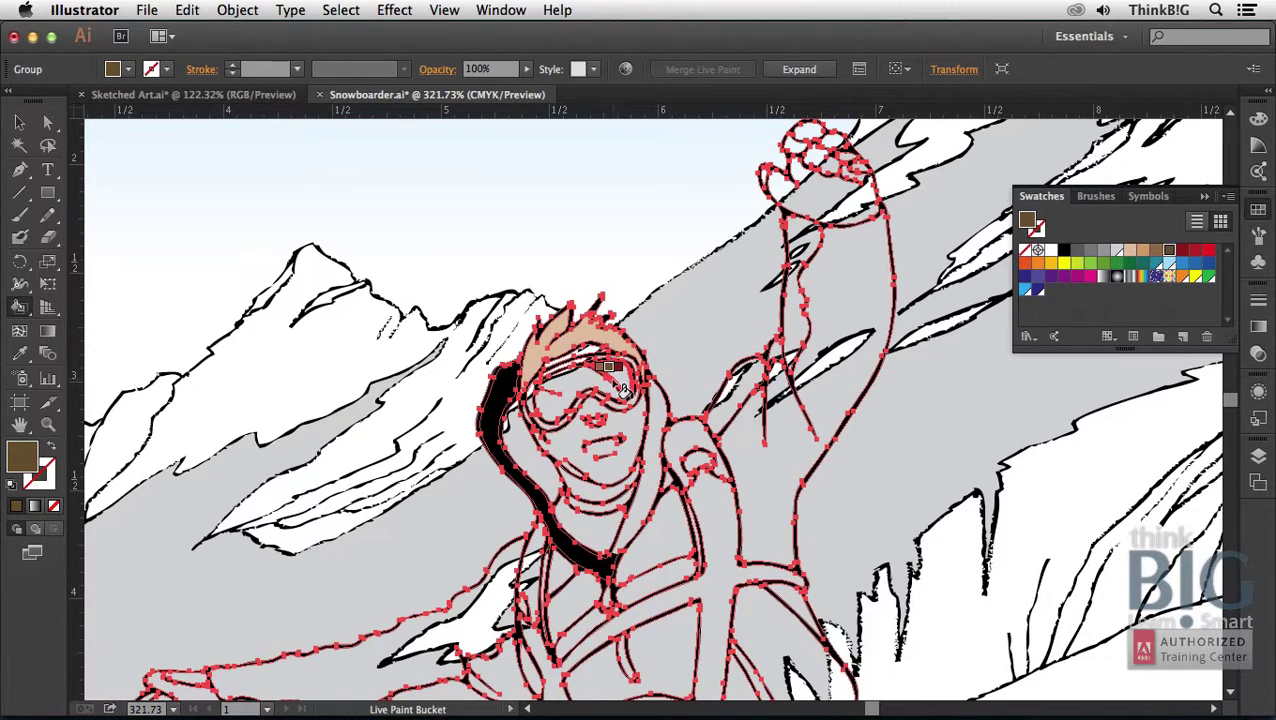
pyautogui.press('Left')
pyautogui.press('Left')
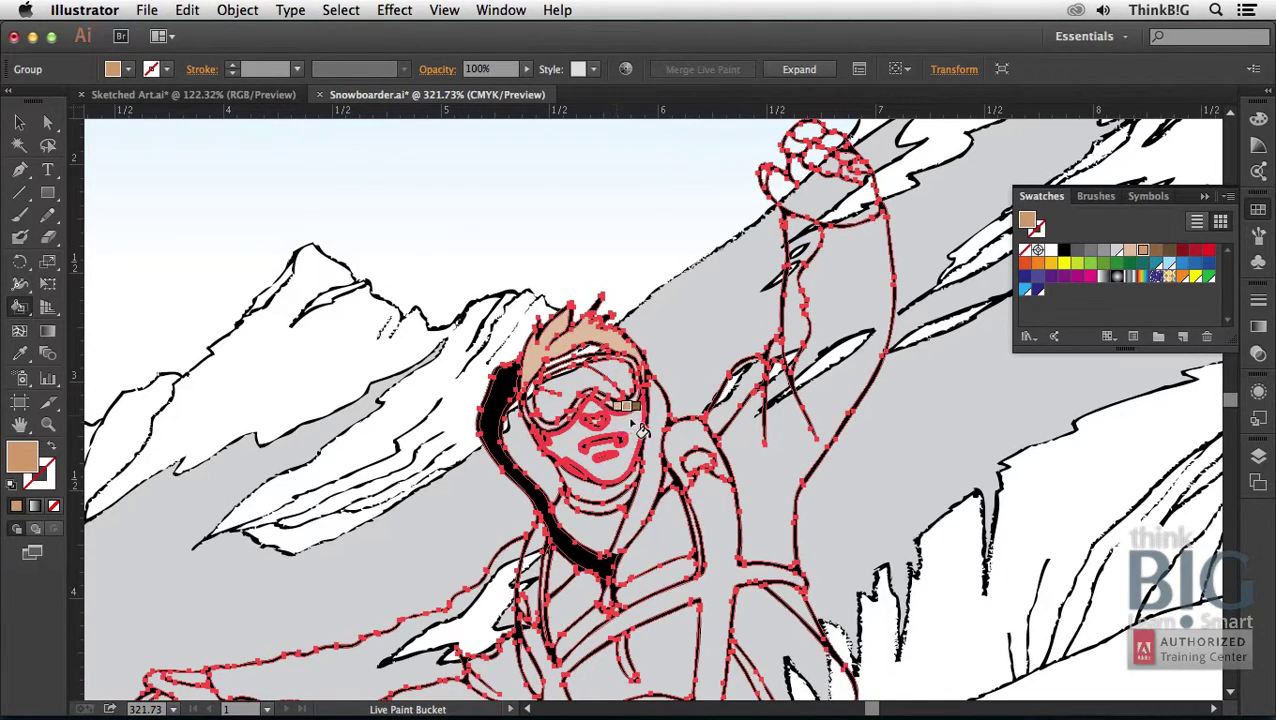
pyautogui.click(641, 430)
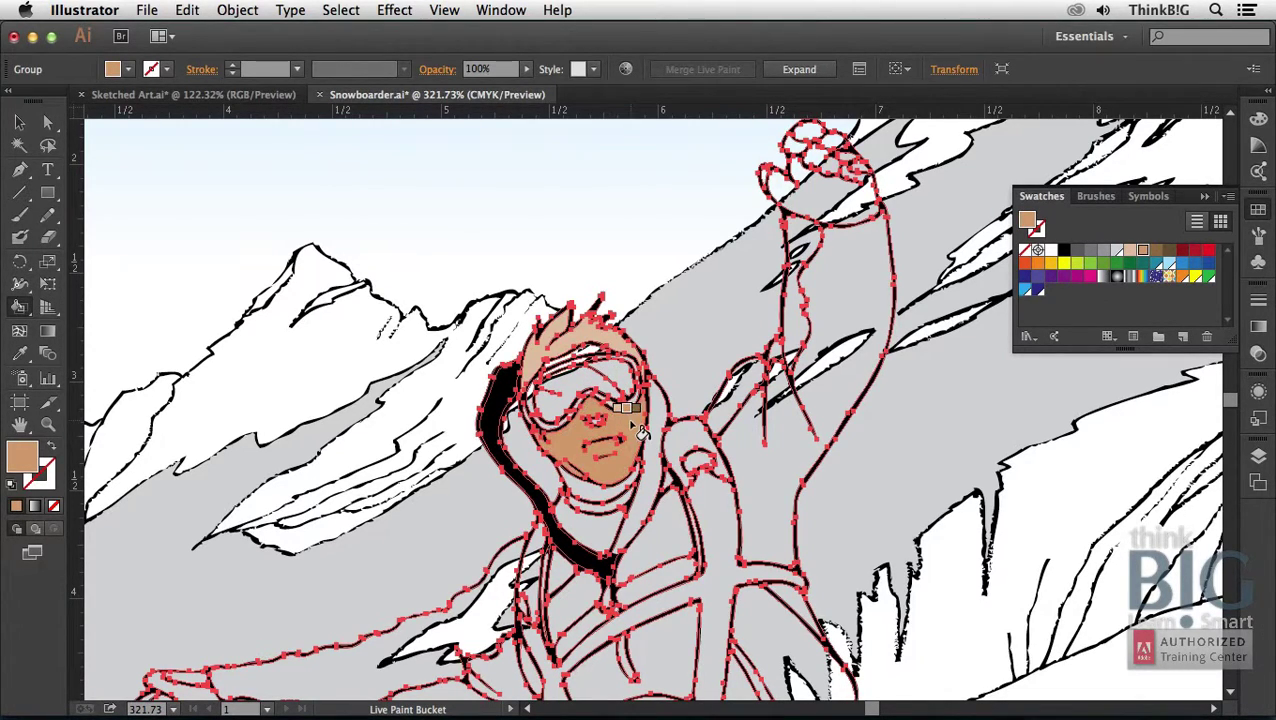
# Fill the inner hood on both sides of the snowboarder's face with bright red.
pyautogui.press('Right')
pyautogui.press('Right')
pyautogui.press('Right')
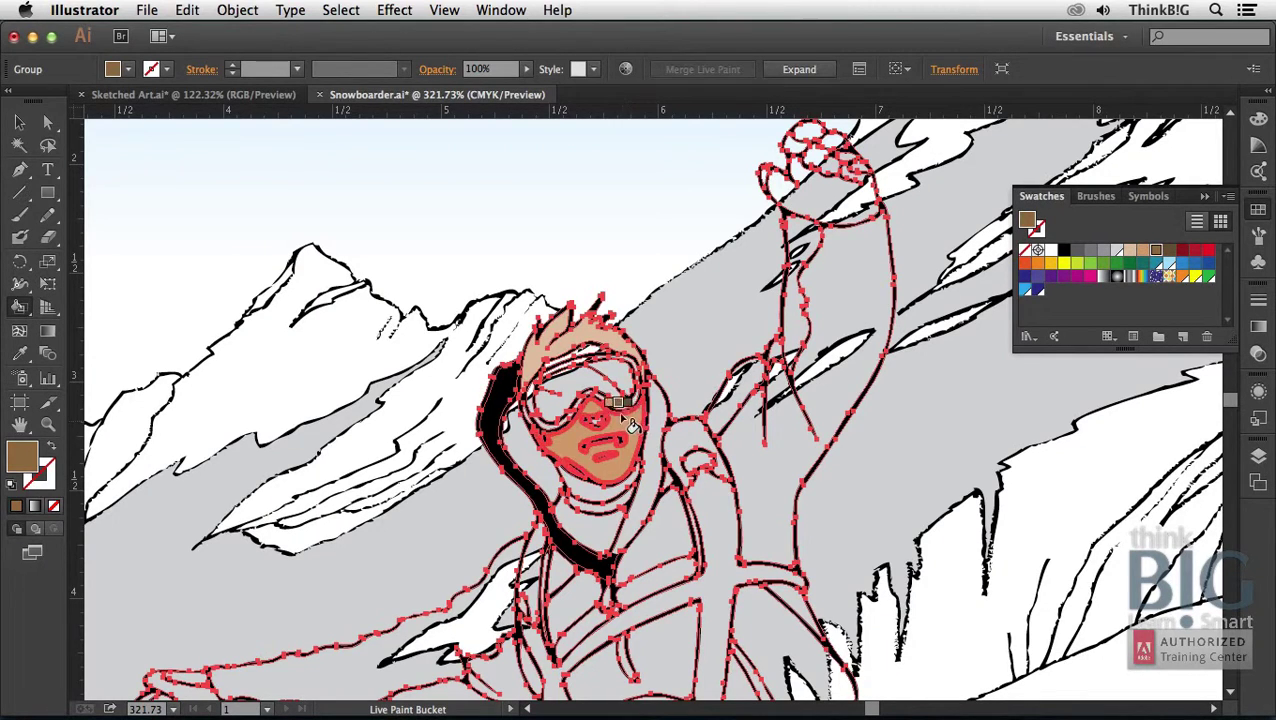
pyautogui.press('Right')
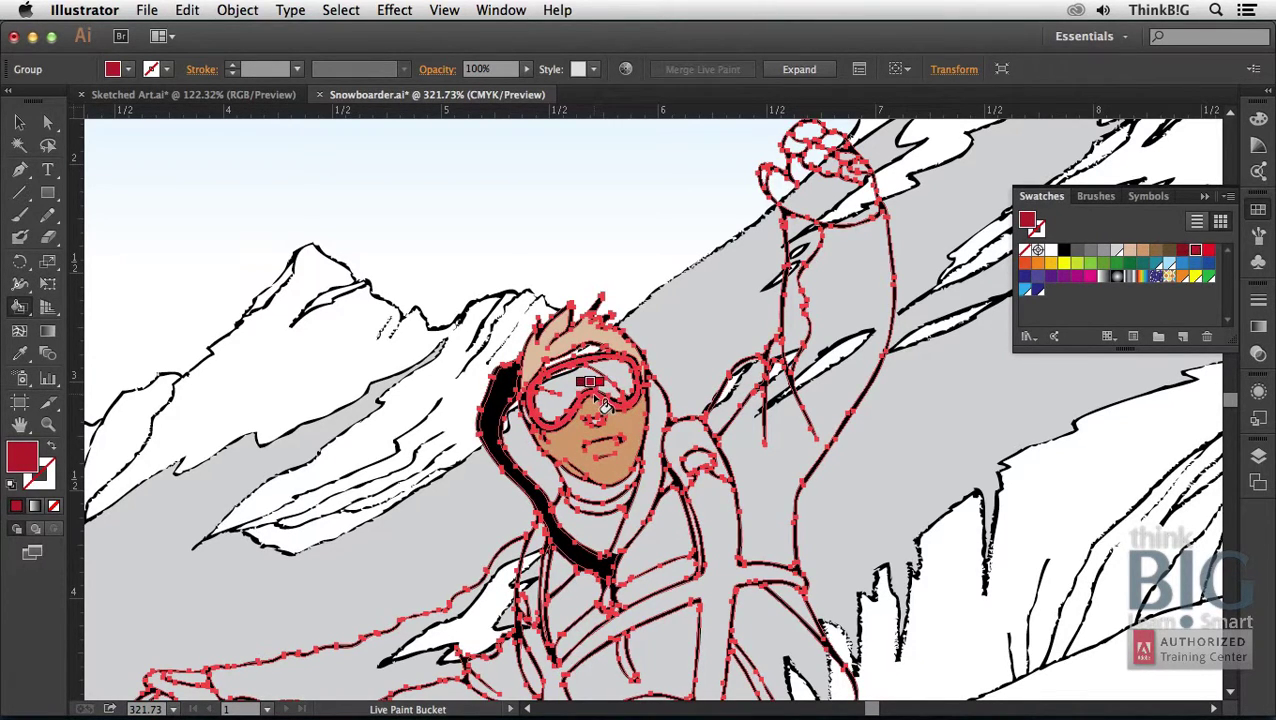
pyautogui.click(593, 400)
pyautogui.press('super+z')
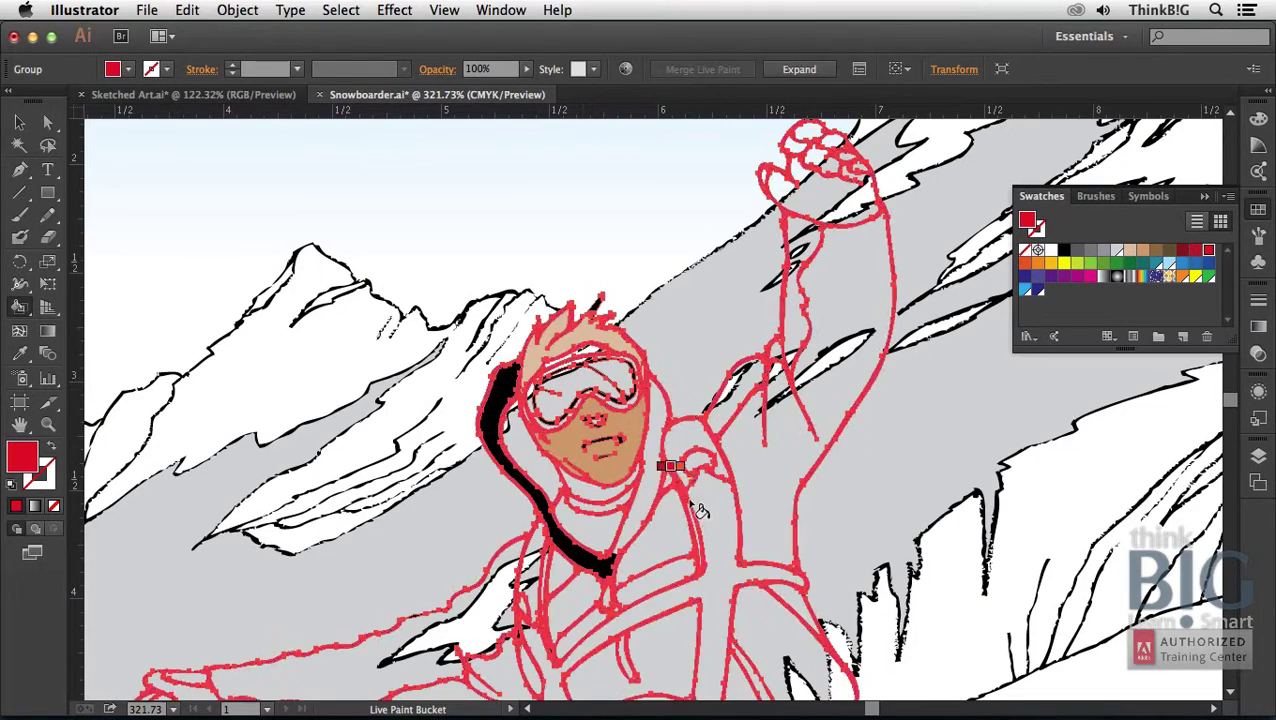
pyautogui.click(650, 470)
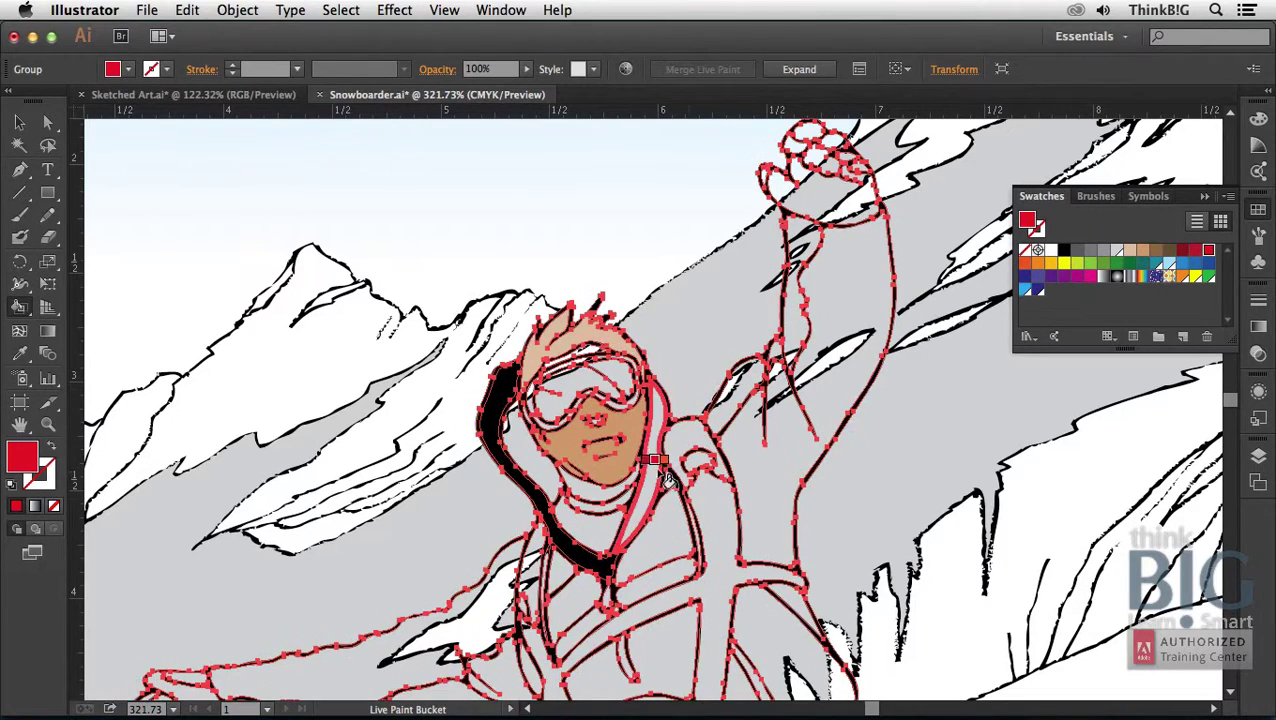
pyautogui.click(530, 475)
# Recolor the outer band of the hood with the orange-red swatch.
pyautogui.press('Right')
pyautogui.click(527, 476)
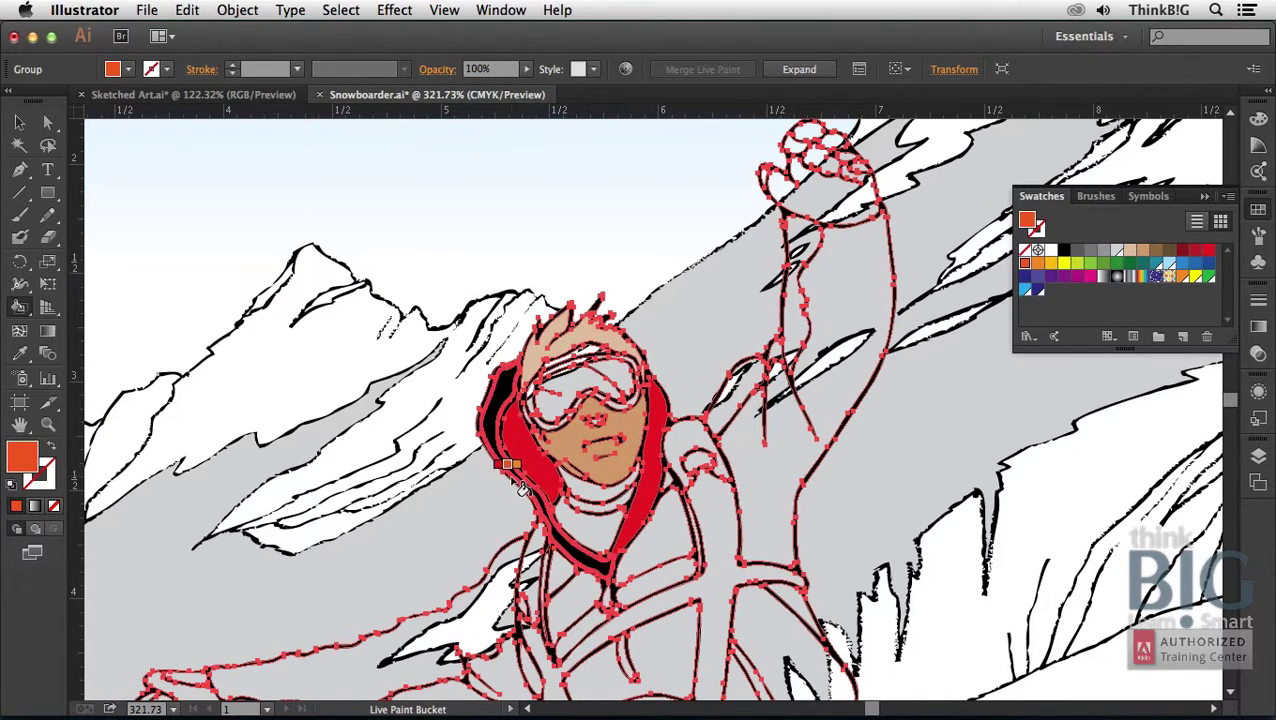
pyautogui.click(507, 397)
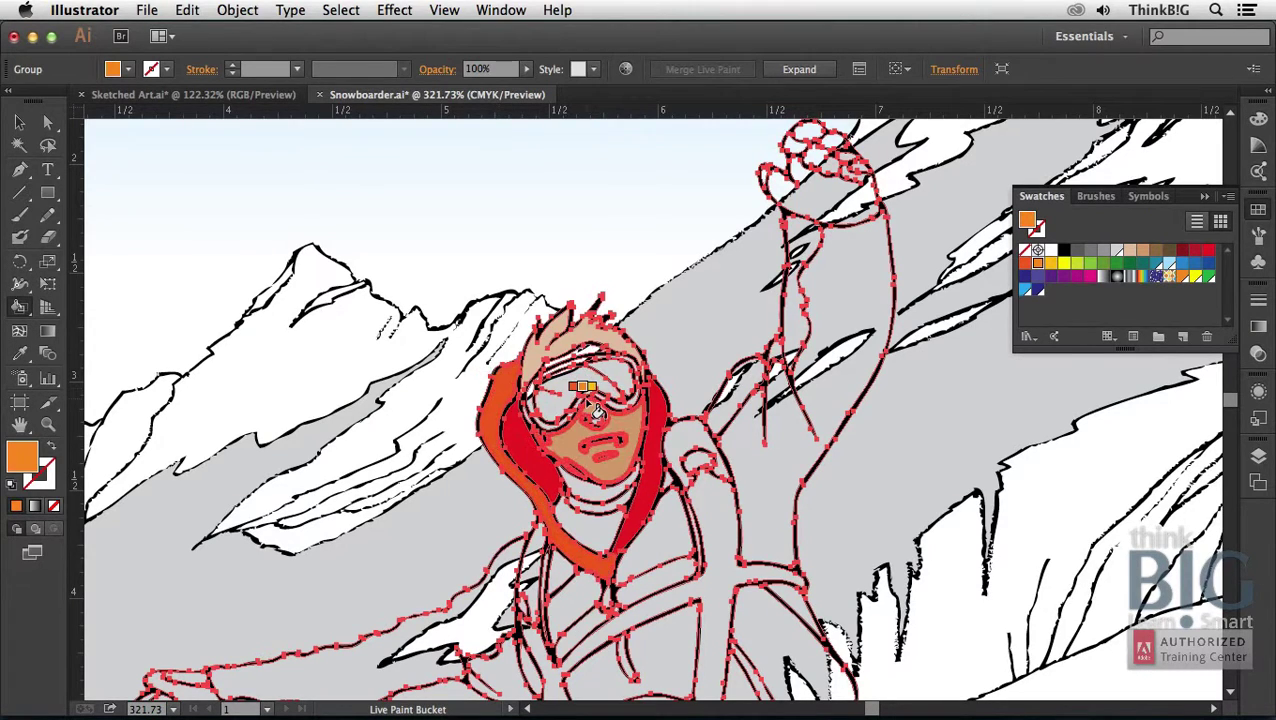
# Fill both parts of the snowboarder's goggle lens with the light blue swatch.
pyautogui.press('Right')
pyautogui.press('Right')
pyautogui.press('Right')
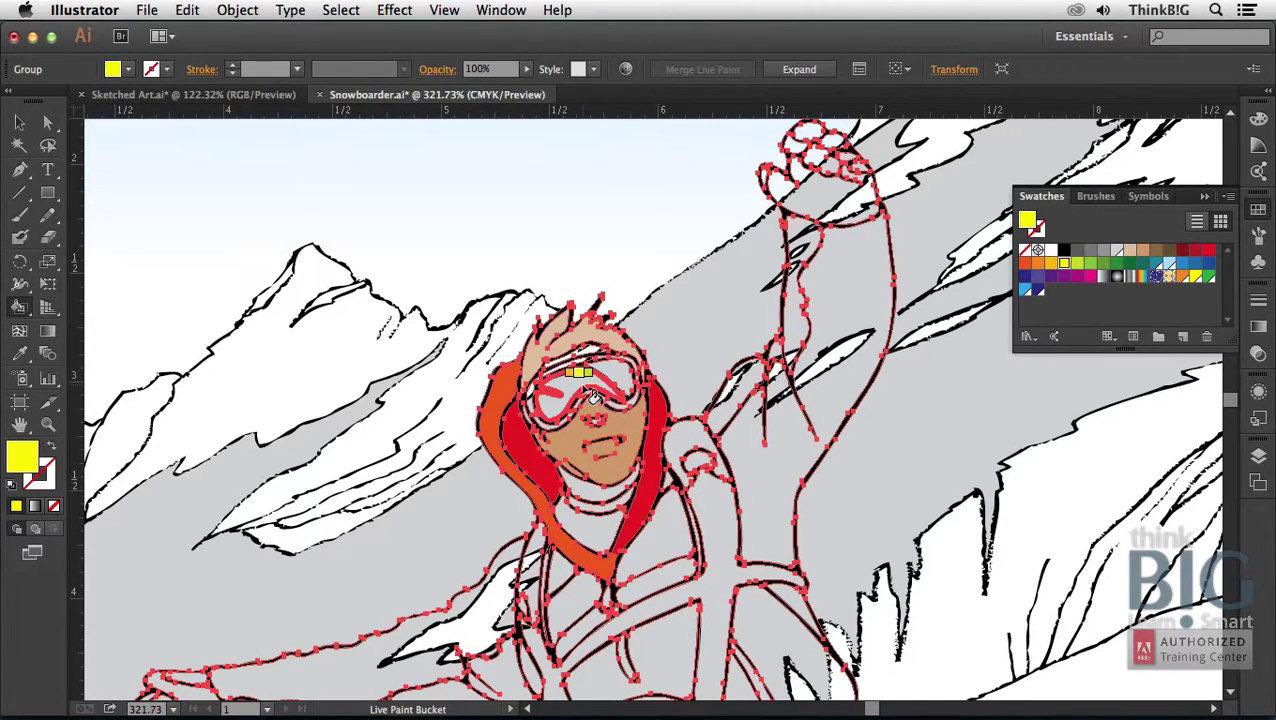
pyautogui.press('Right')
pyautogui.press('Right')
pyautogui.press('Right')
pyautogui.press('Right')
pyautogui.press('Right')
pyautogui.press('Right')
pyautogui.press('Right')
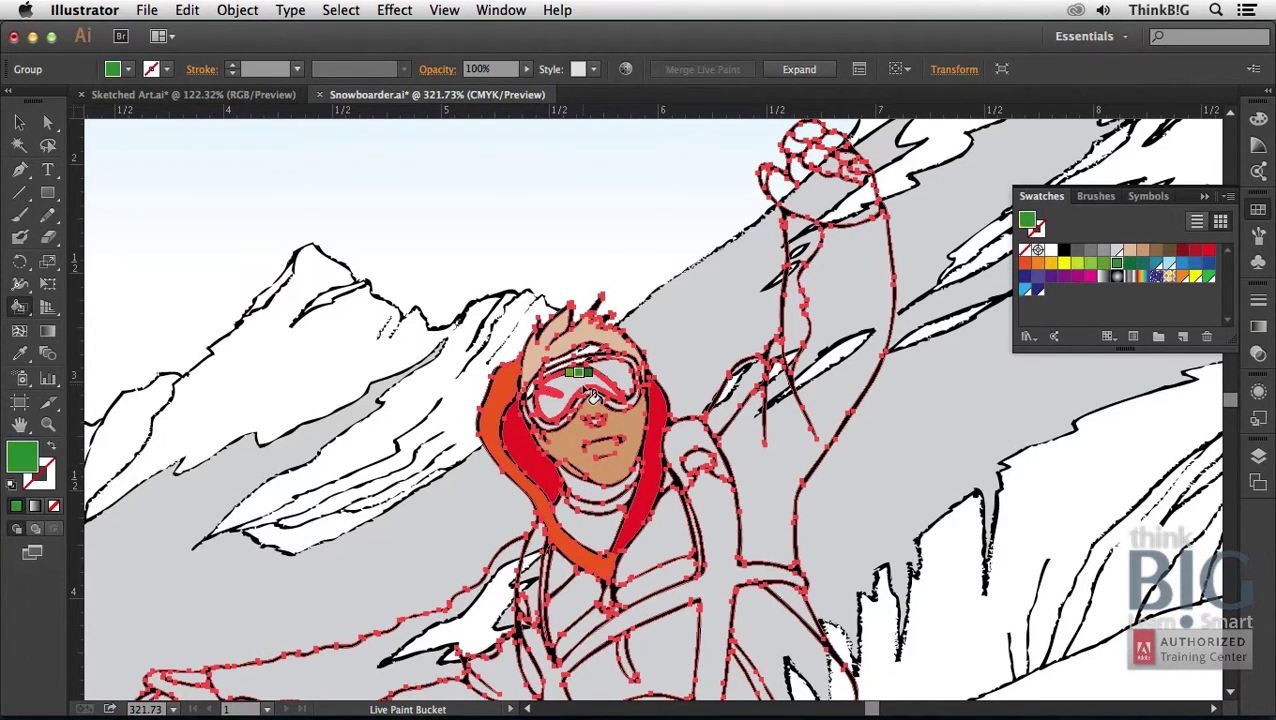
pyautogui.press('Right')
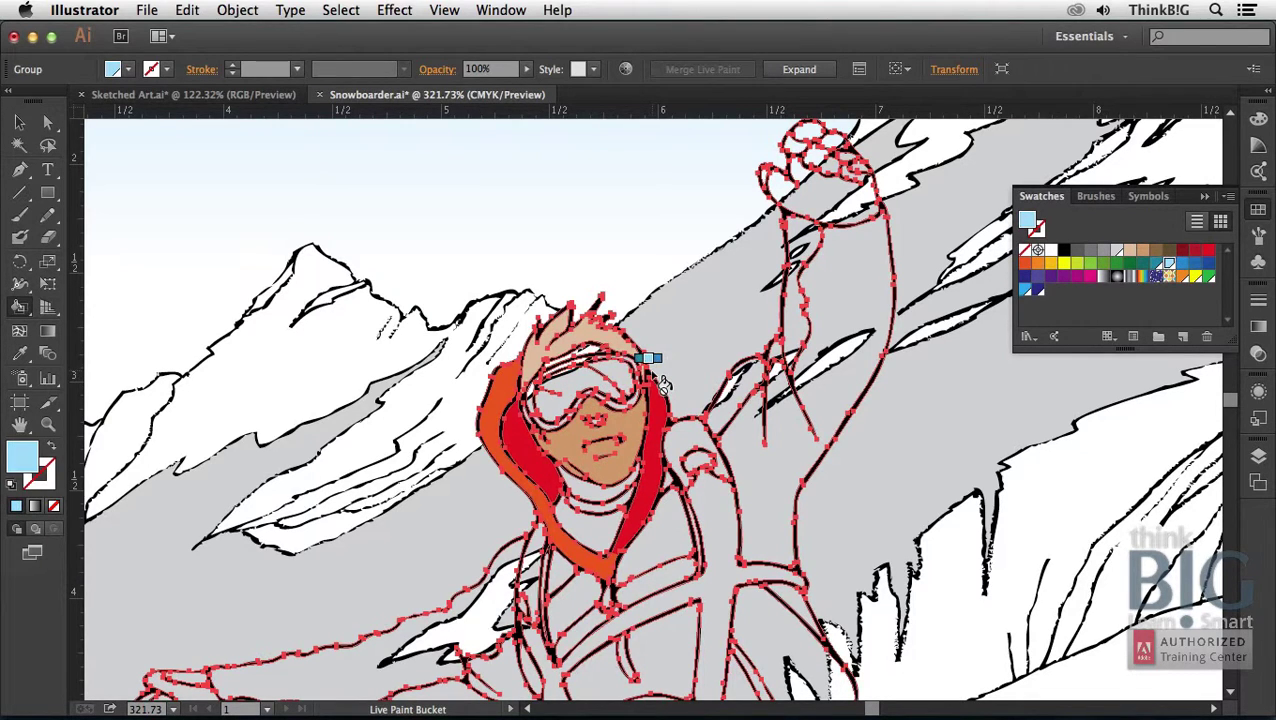
pyautogui.click(615, 380)
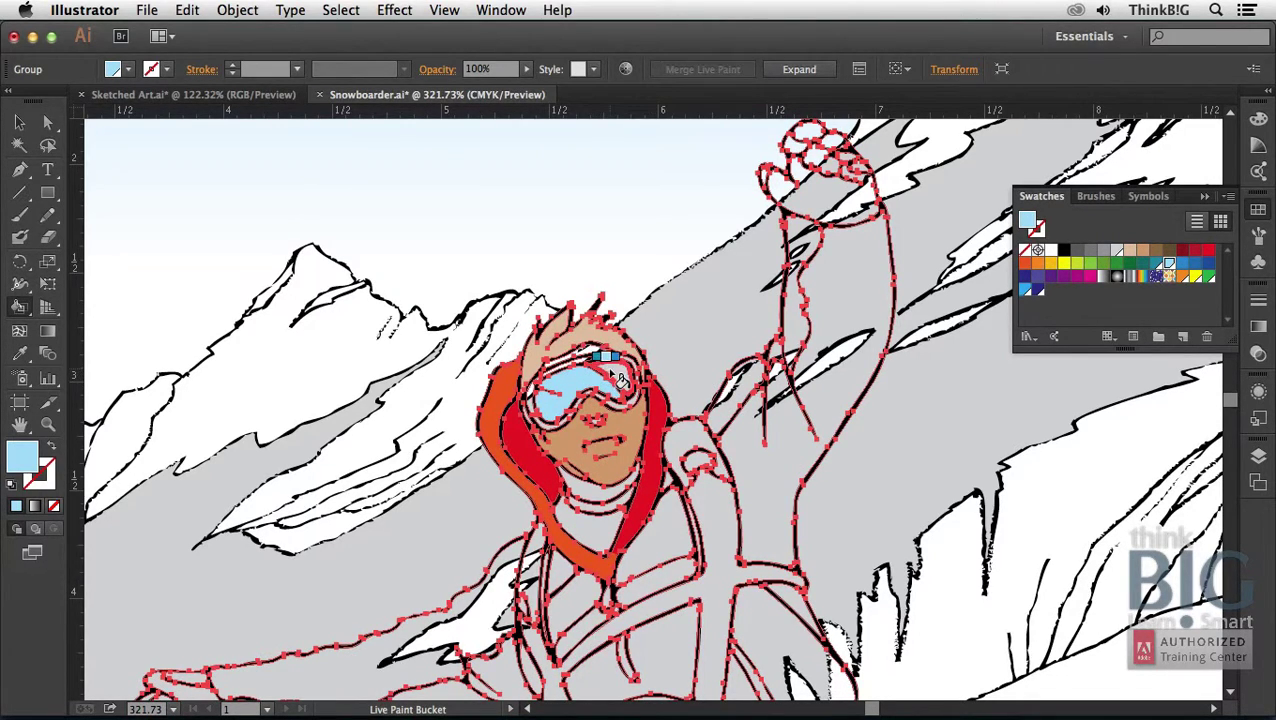
pyautogui.click(608, 365)
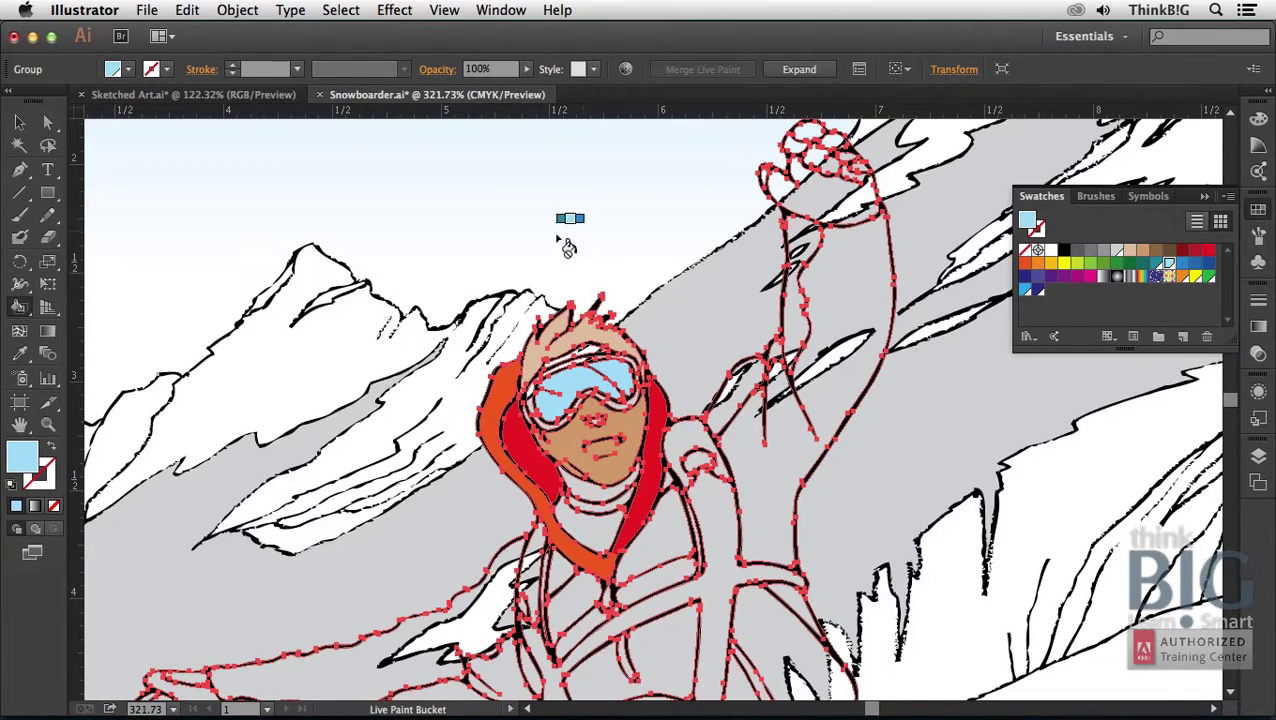
# Create a new one-artboard document with the Print profile at Letter size.
pyautogui.press('v')
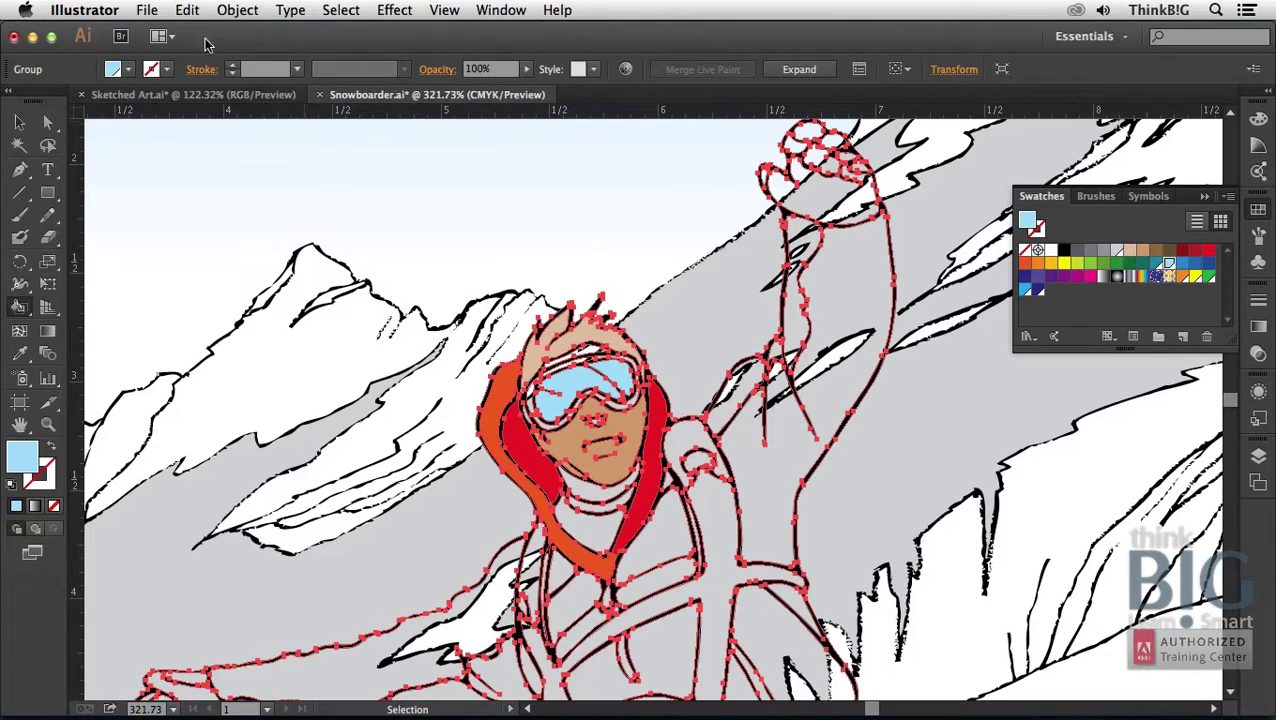
pyautogui.click(147, 11)
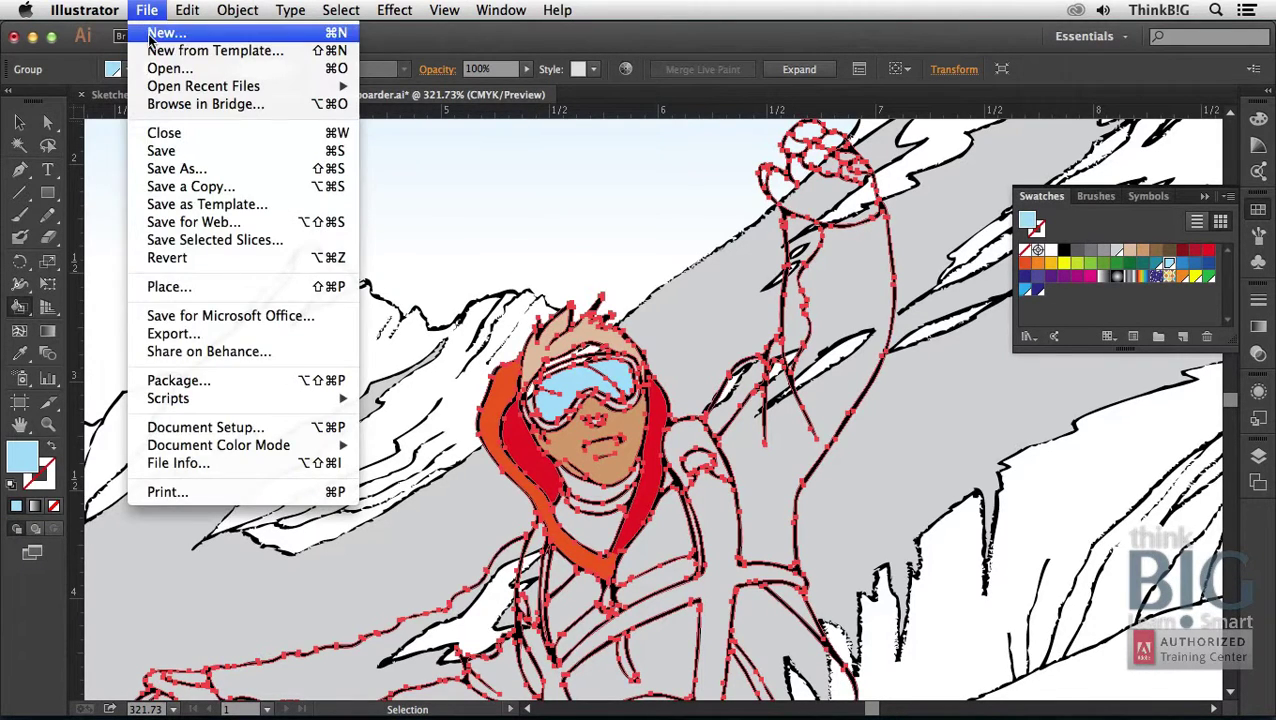
pyautogui.click(150, 37)
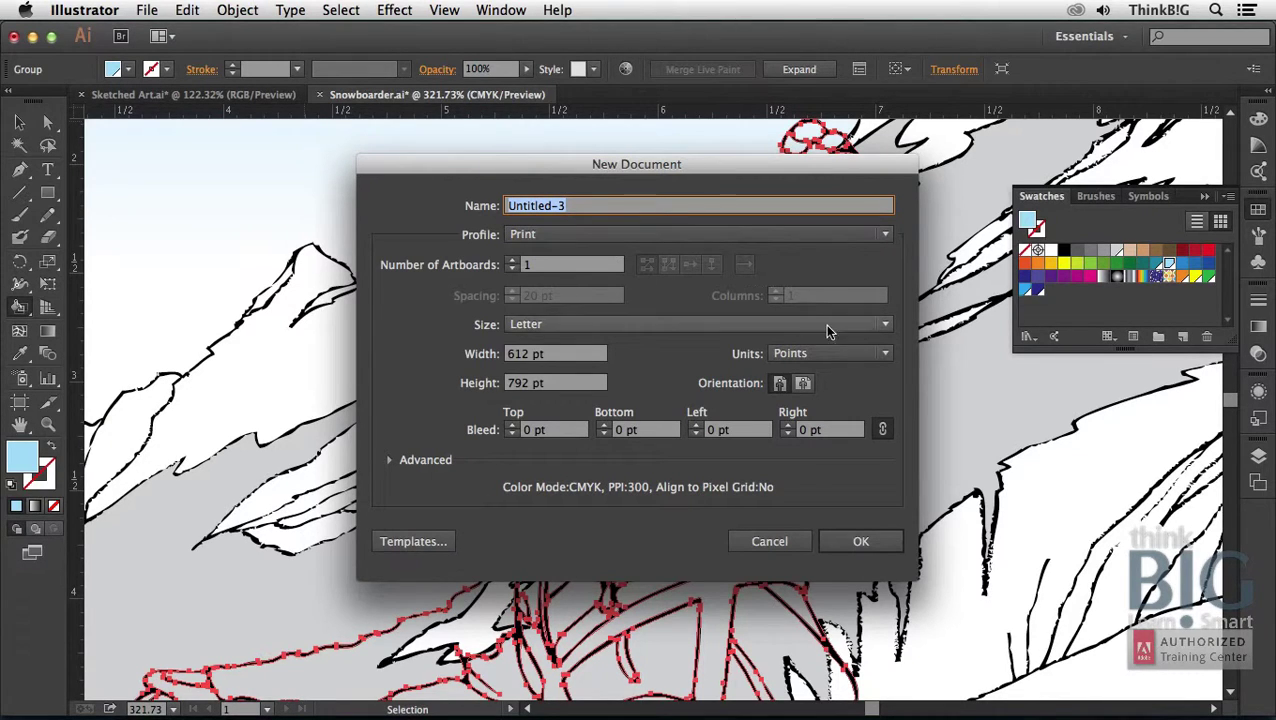
pyautogui.click(858, 541)
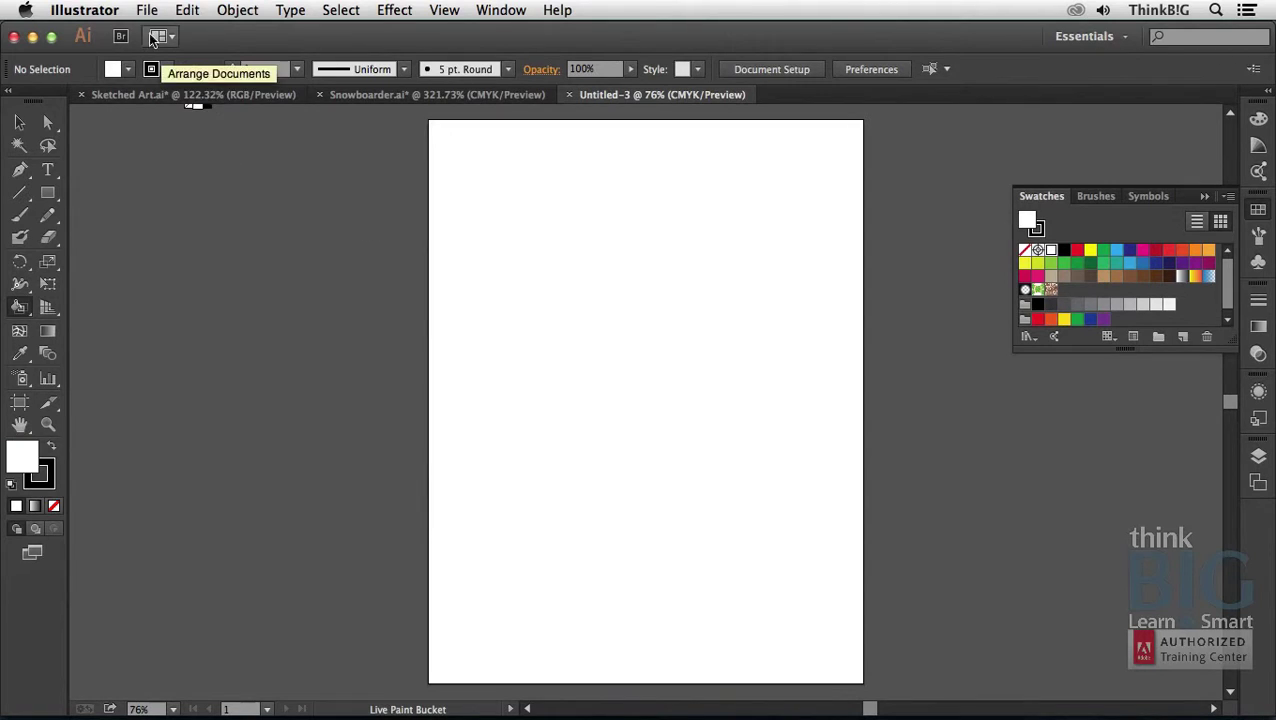
# Place Scanned Signature.png as a linked image near the upper-left corner of the artboard.
pyautogui.click(146, 9)
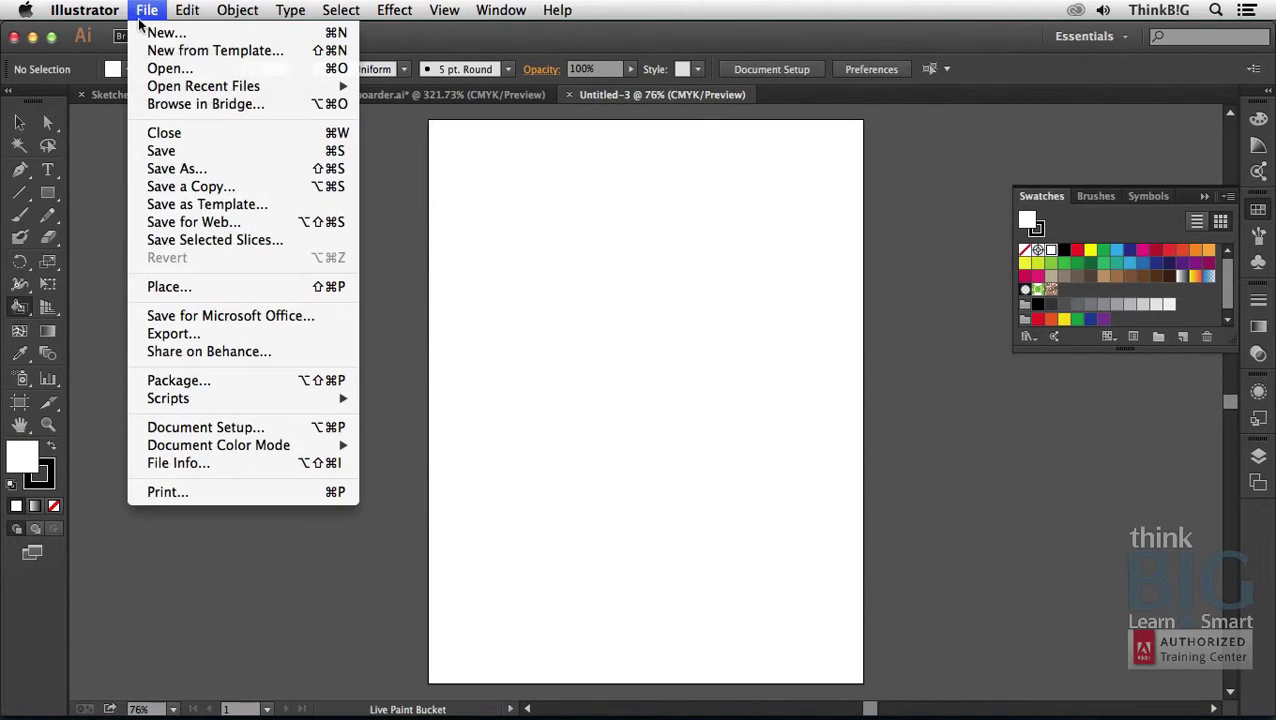
pyautogui.click(213, 288)
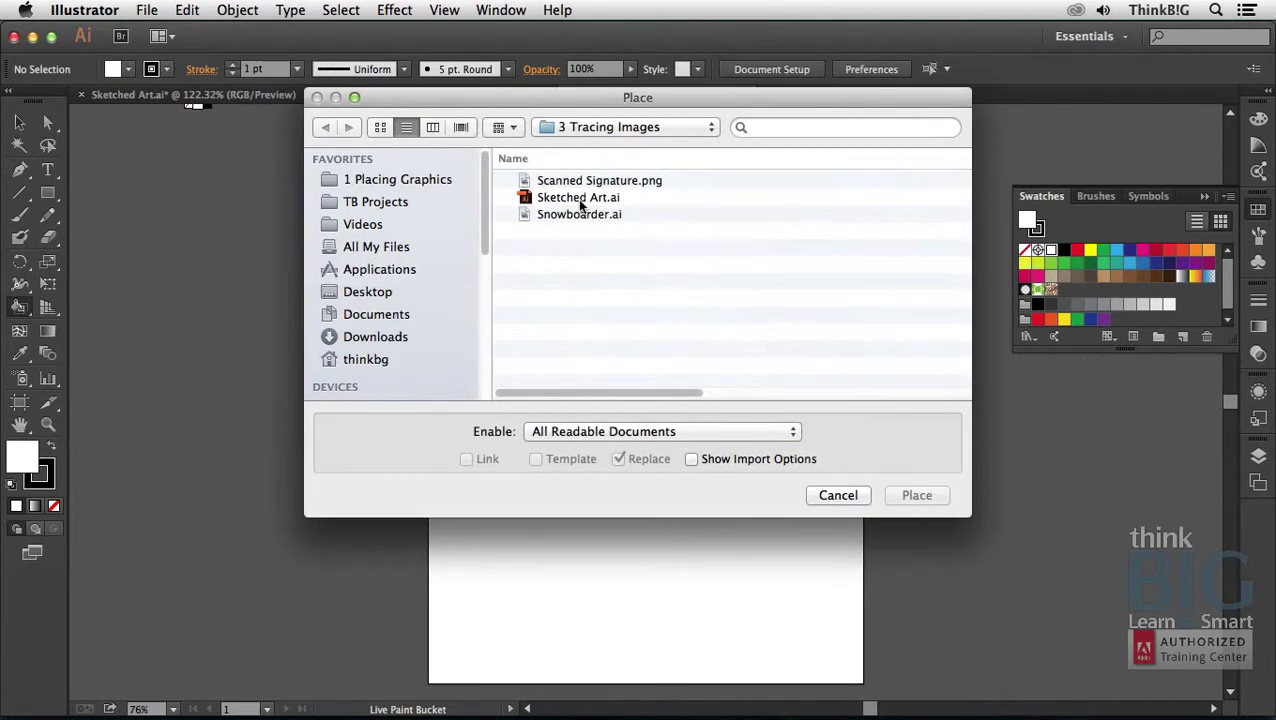
pyautogui.click(581, 181)
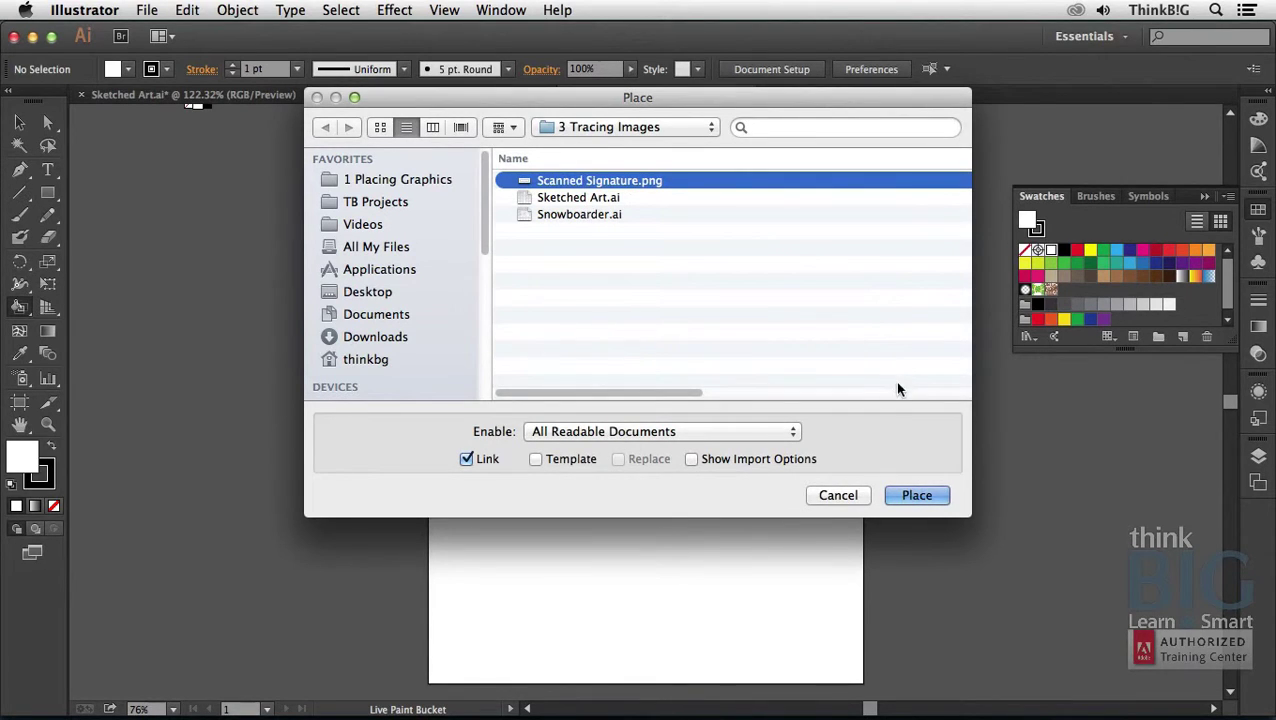
pyautogui.click(916, 495)
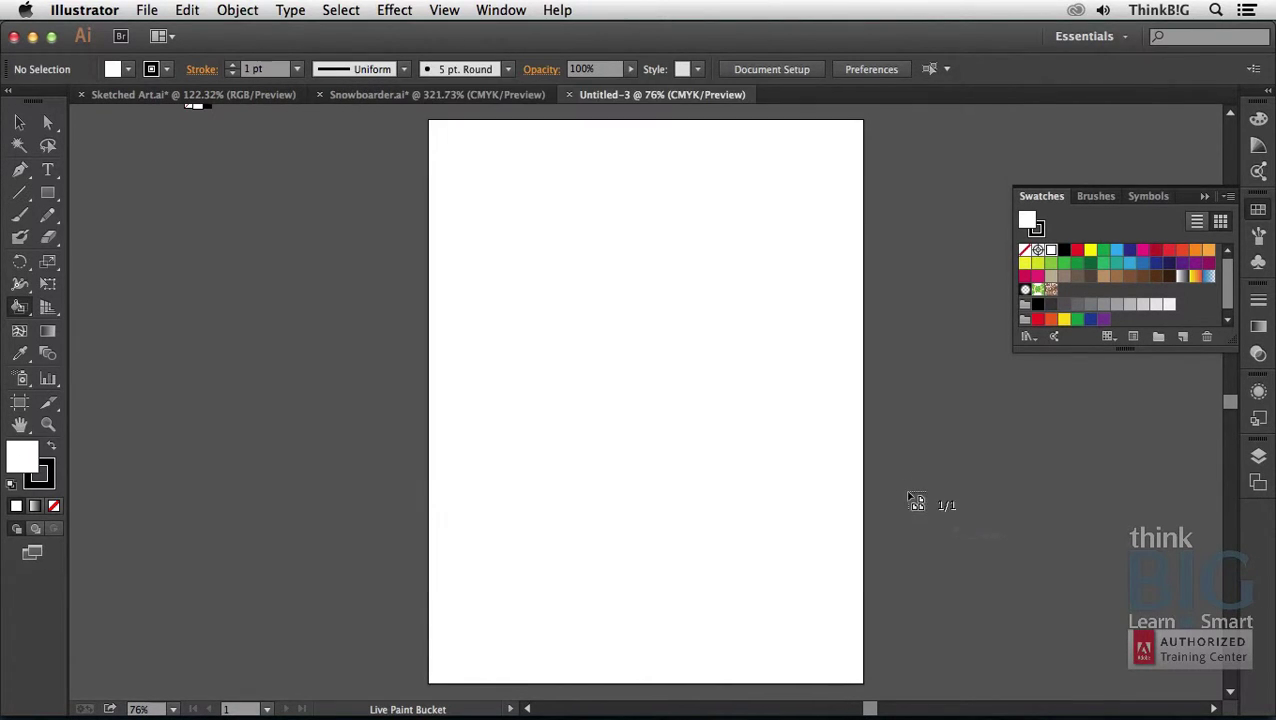
pyautogui.click(494, 178)
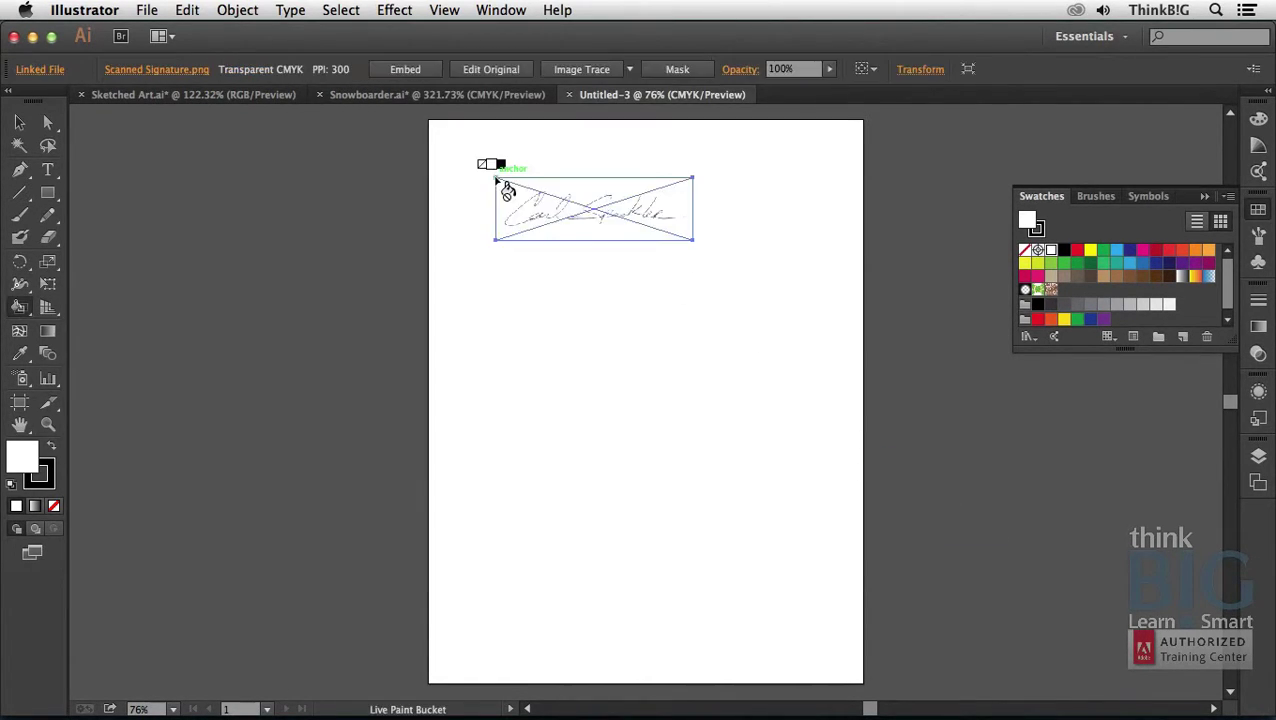
# Trace the placed signature image with the Black and White Logo preset.
pyautogui.press('z')
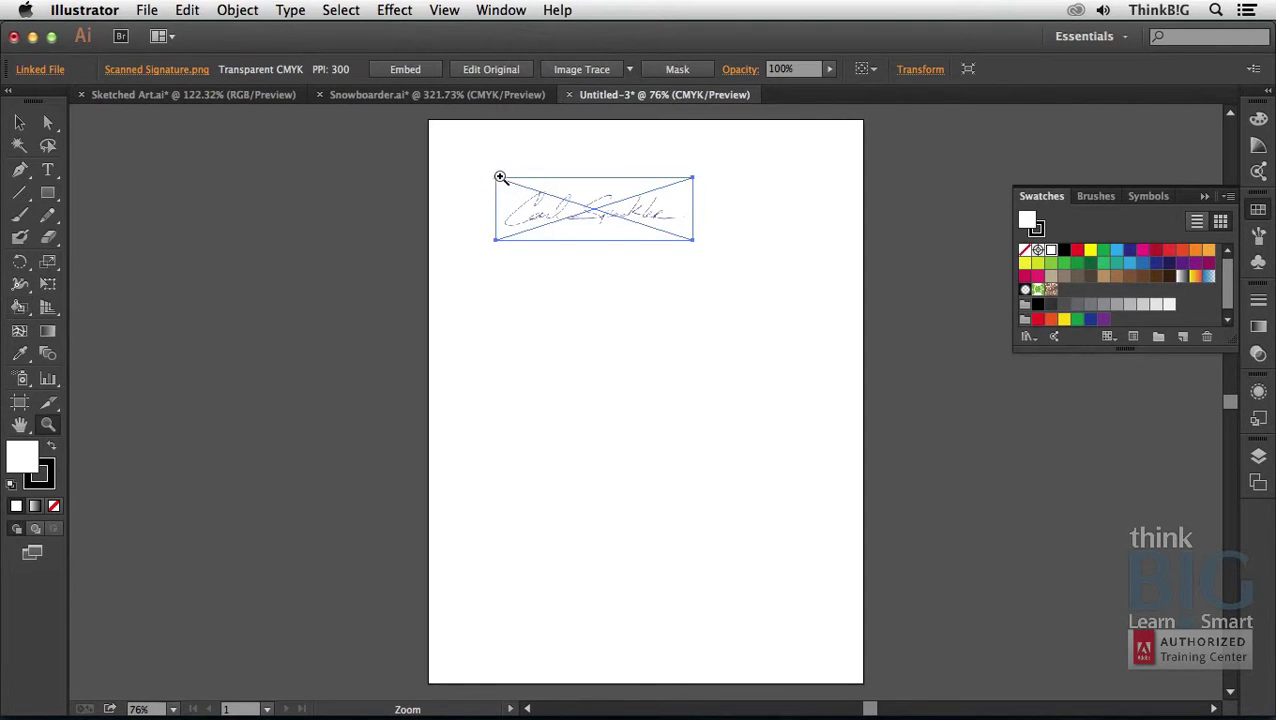
pyautogui.moveTo(496, 175); pyautogui.dragTo(724, 241)
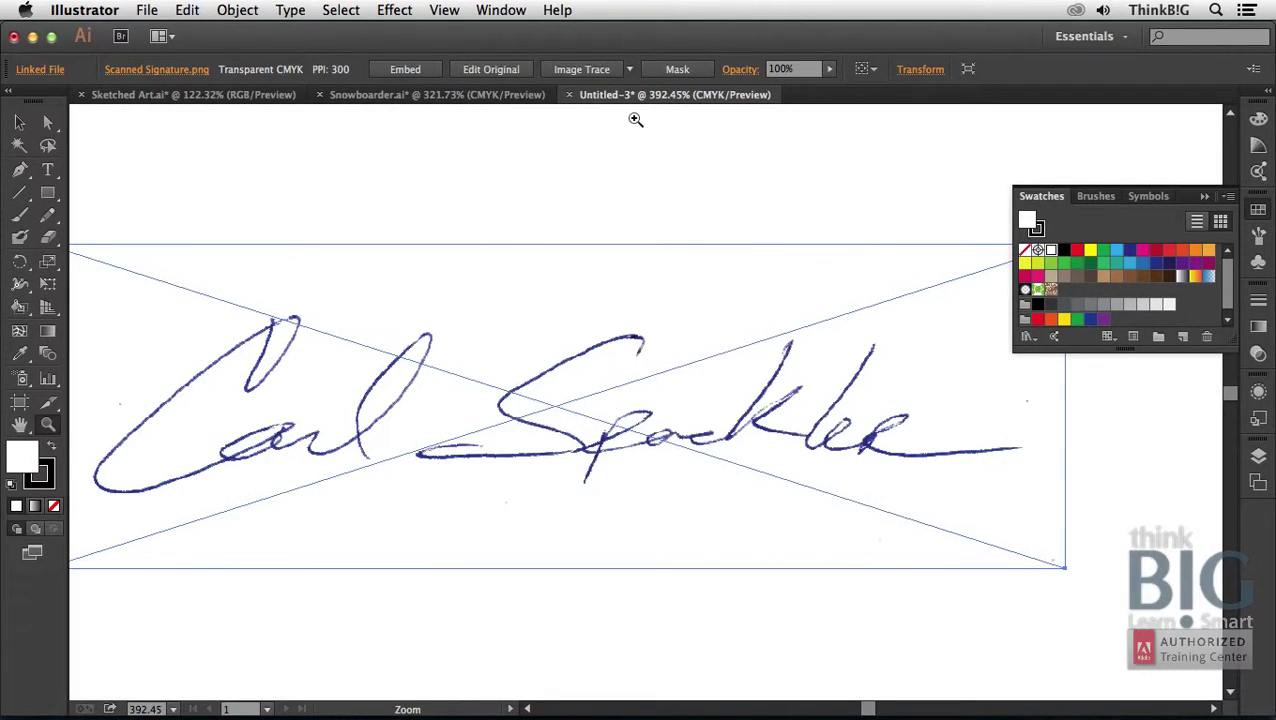
pyautogui.click(628, 71)
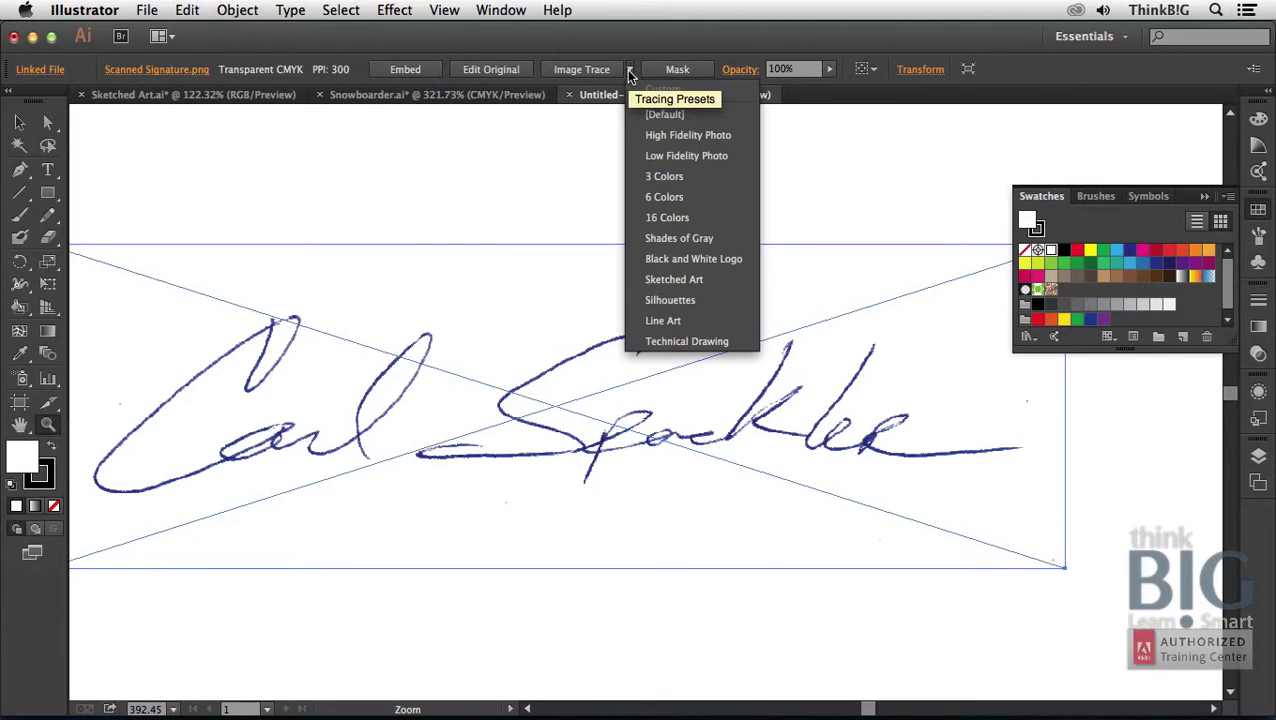
pyautogui.click(700, 259)
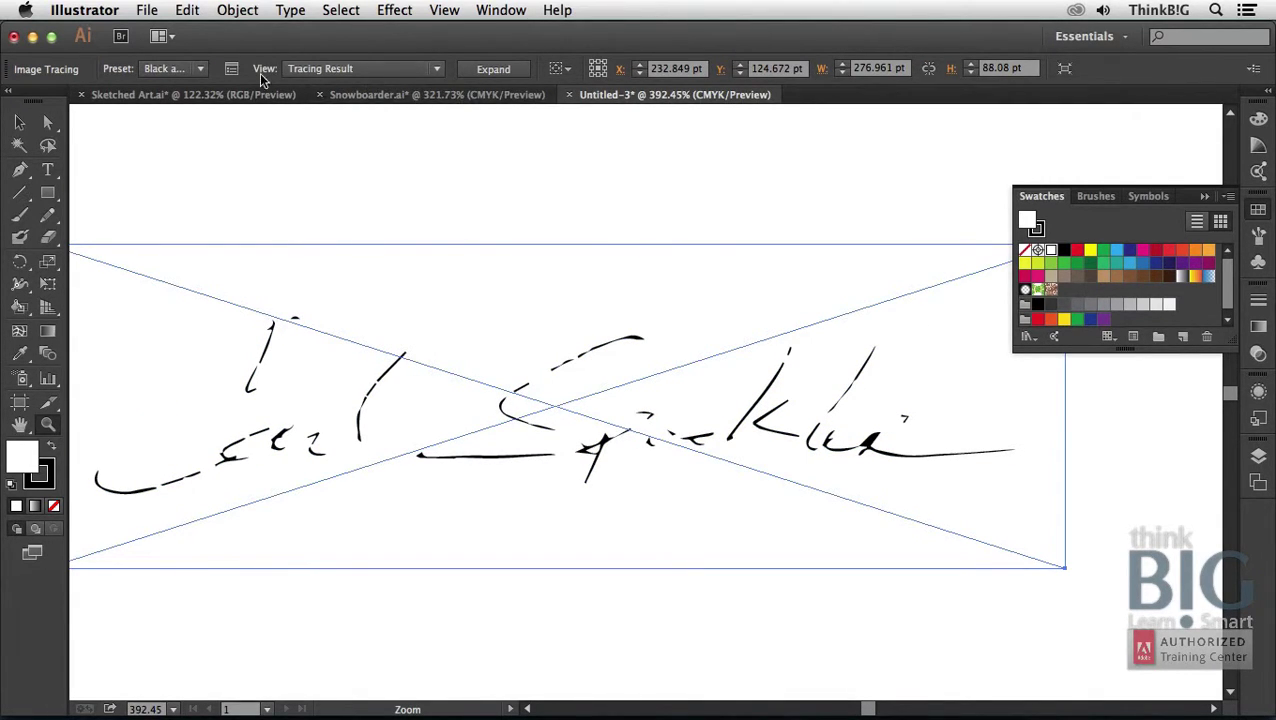
# Set the signature trace's threshold to 253 and compare the tracing result with the source image.
pyautogui.click(232, 70)
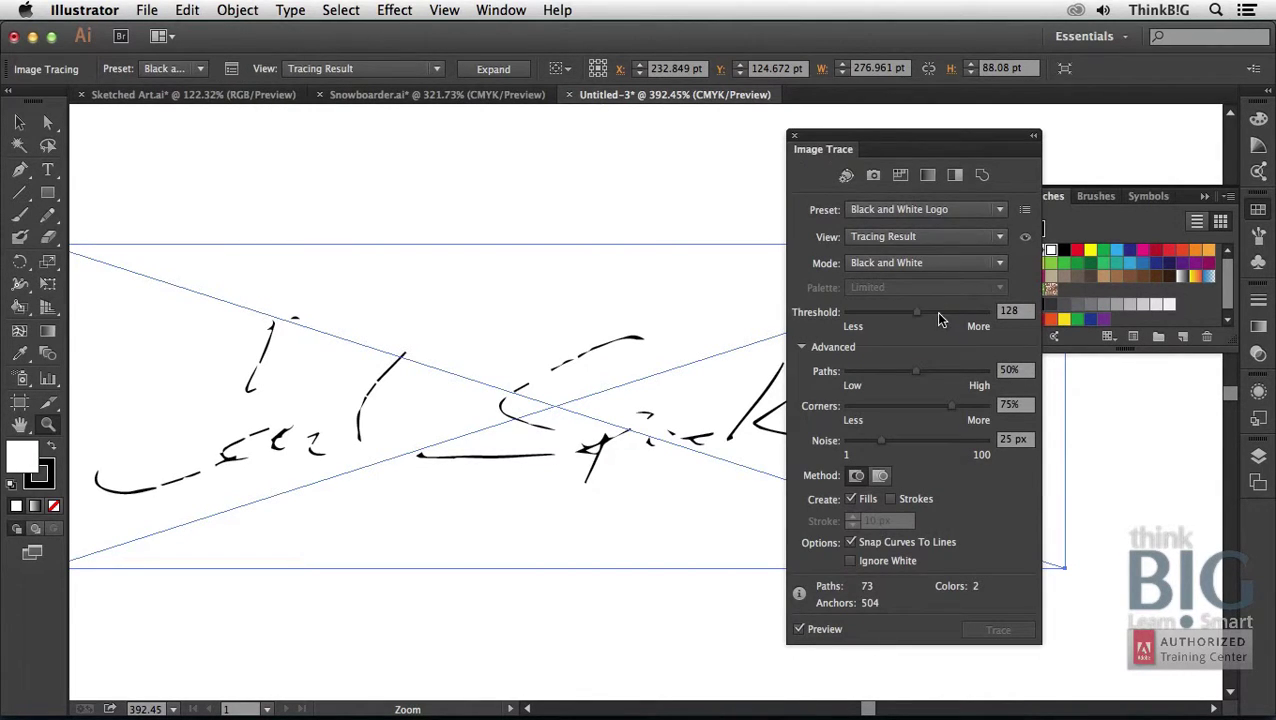
pyautogui.moveTo(918, 318); pyautogui.dragTo(983, 317)
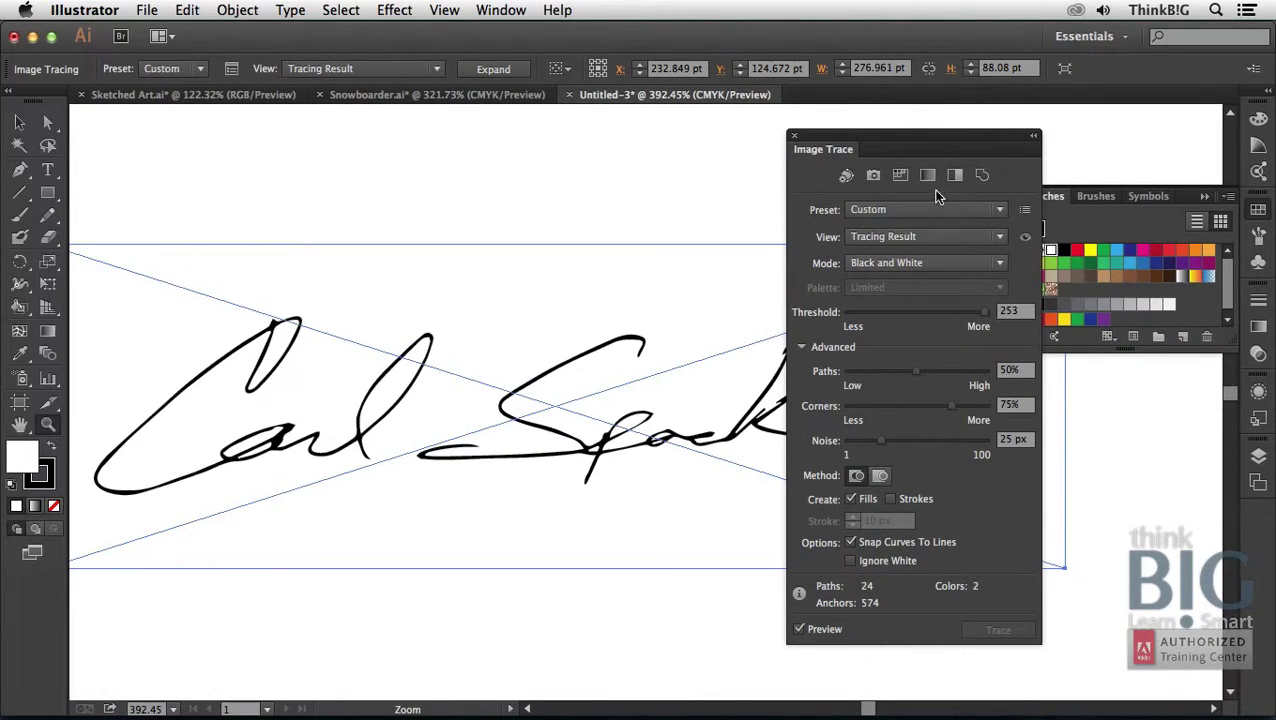
pyautogui.moveTo(890, 137)
pyautogui.mouseDown()
pyautogui.moveTo(955, 144)
pyautogui.moveTo(1019, 186)
pyautogui.moveTo(1074, 160)
pyautogui.moveTo(1036, 137)
pyautogui.mouseUp()
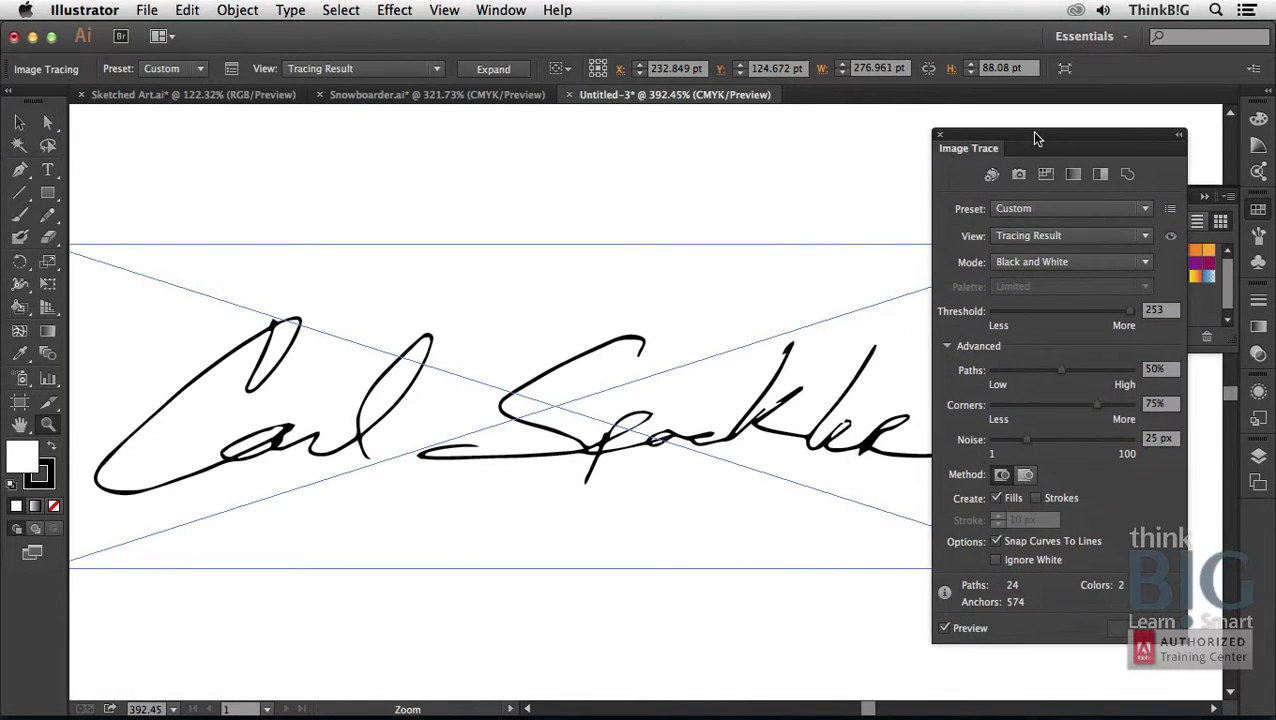
pyautogui.click(1172, 235)
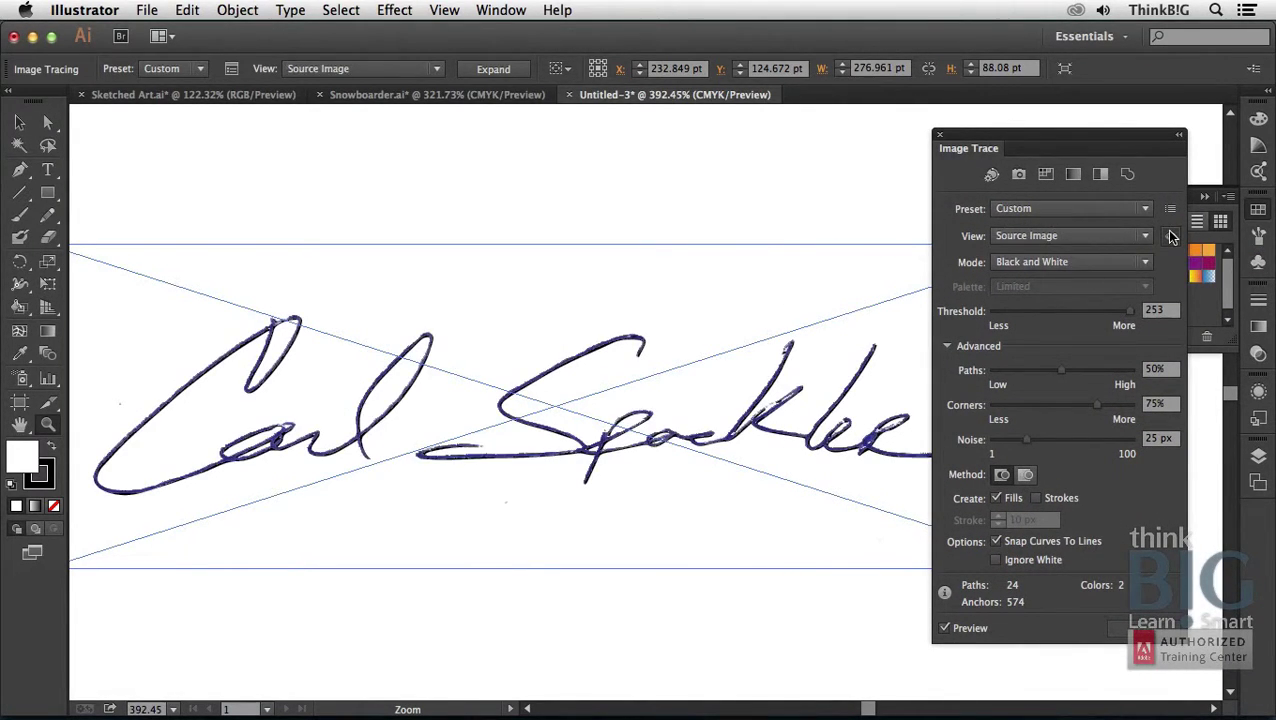
pyautogui.click(1172, 235)
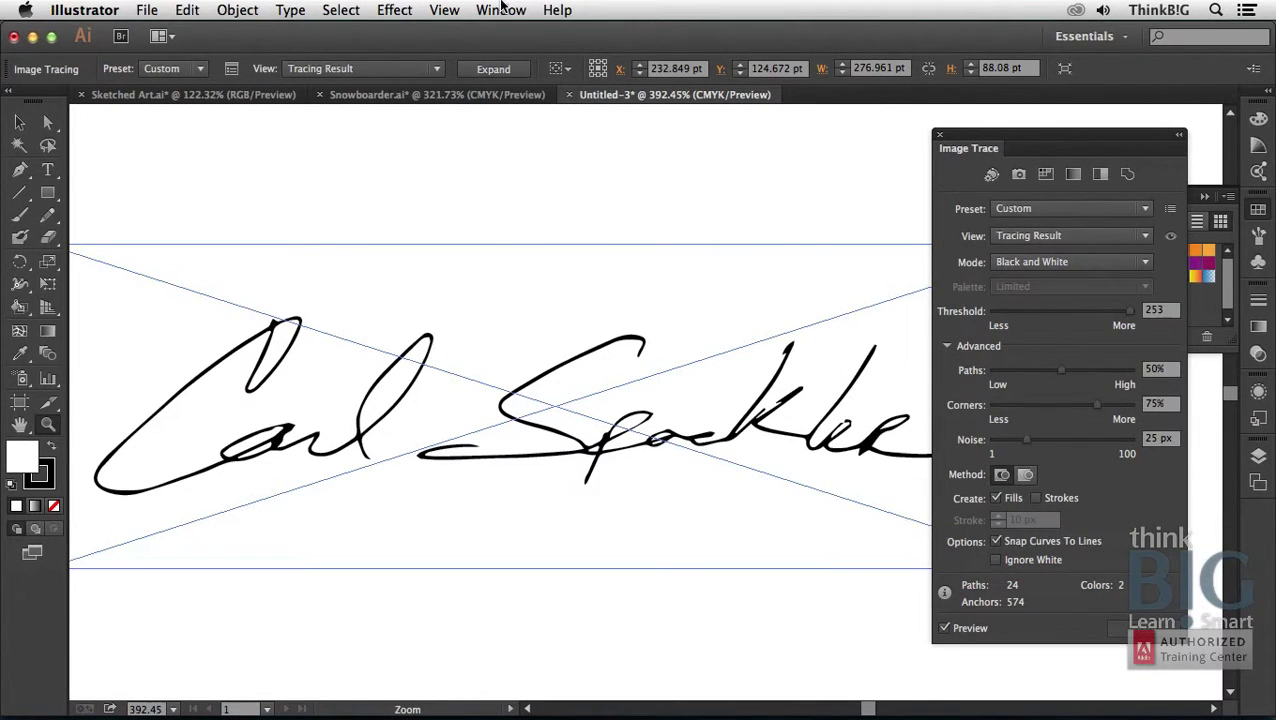
# Show the transparency grid and set the signature trace to ignore white so its background is transparent.
pyautogui.click(438, 9)
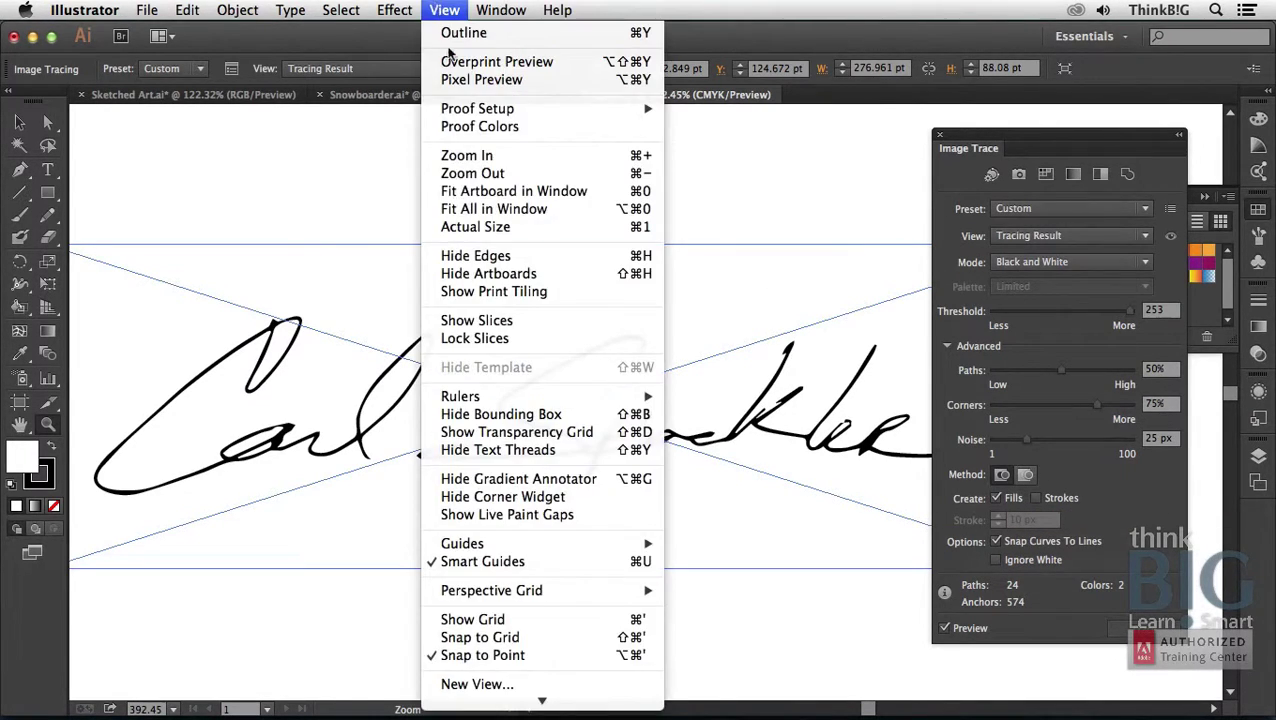
pyautogui.click(592, 432)
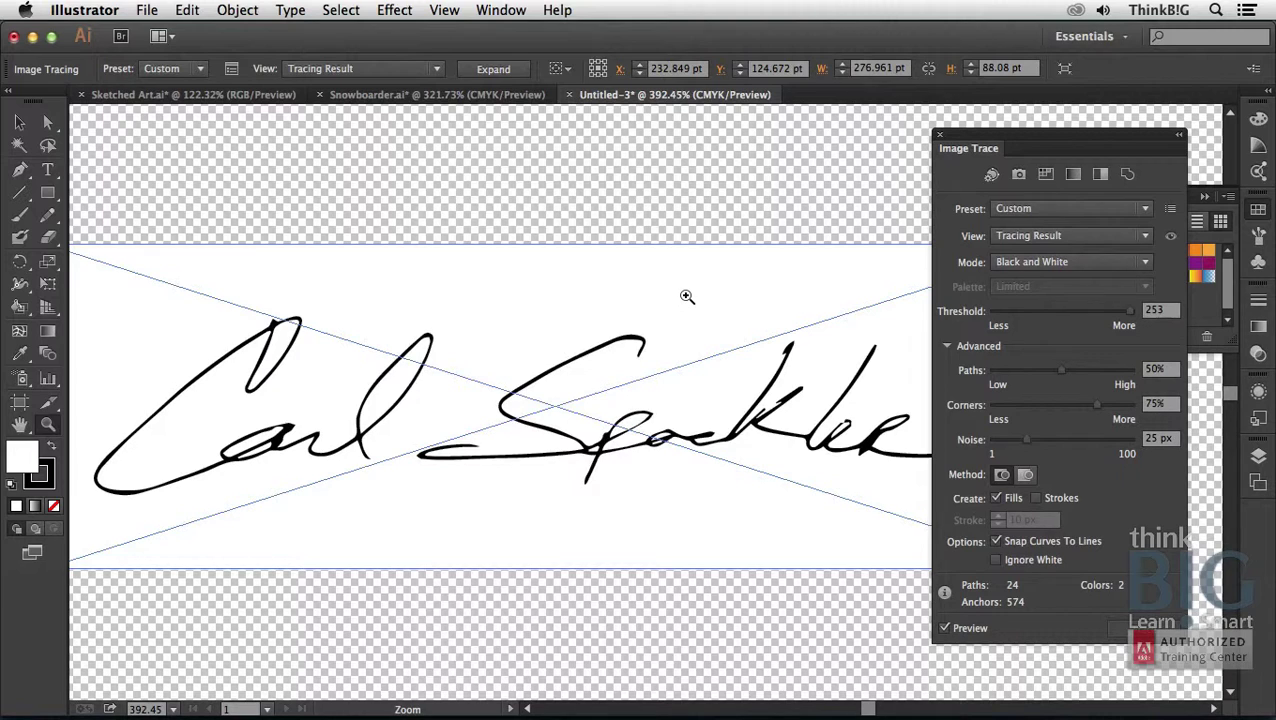
pyautogui.click(1014, 563)
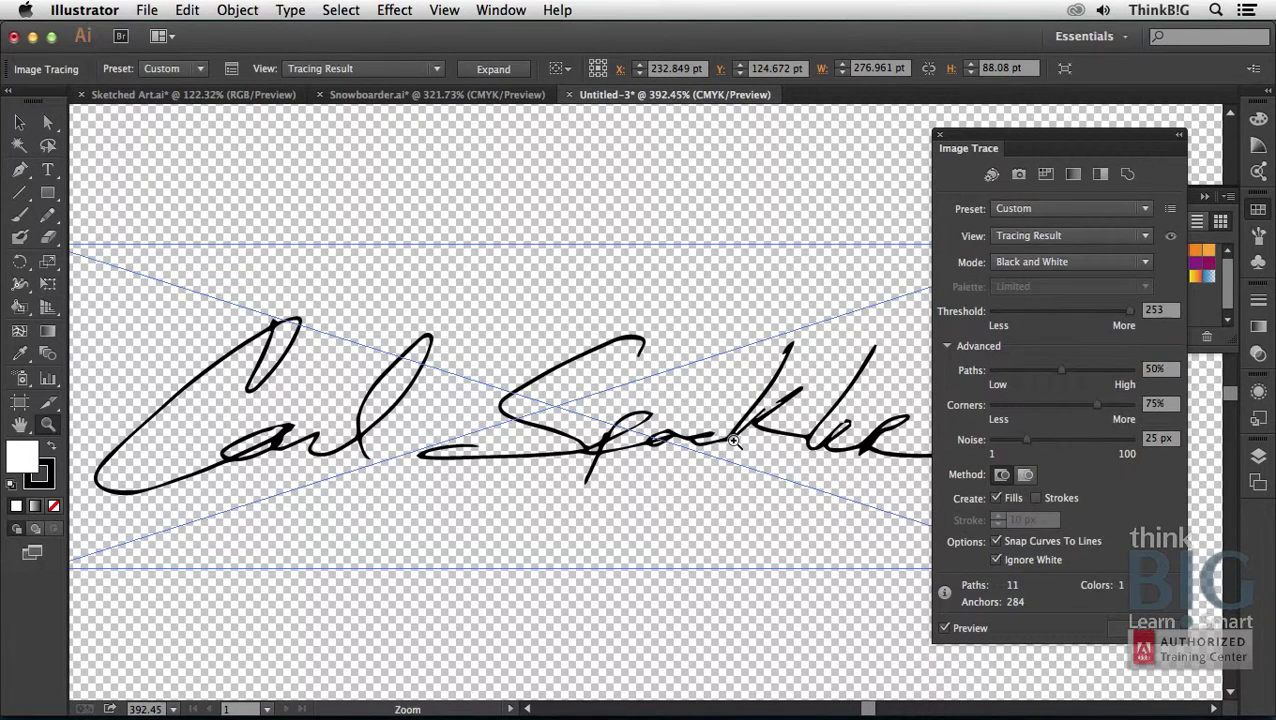
# Save the traced signature for Microsoft Office as signature.png in the Documents folder.
pyautogui.click(146, 10)
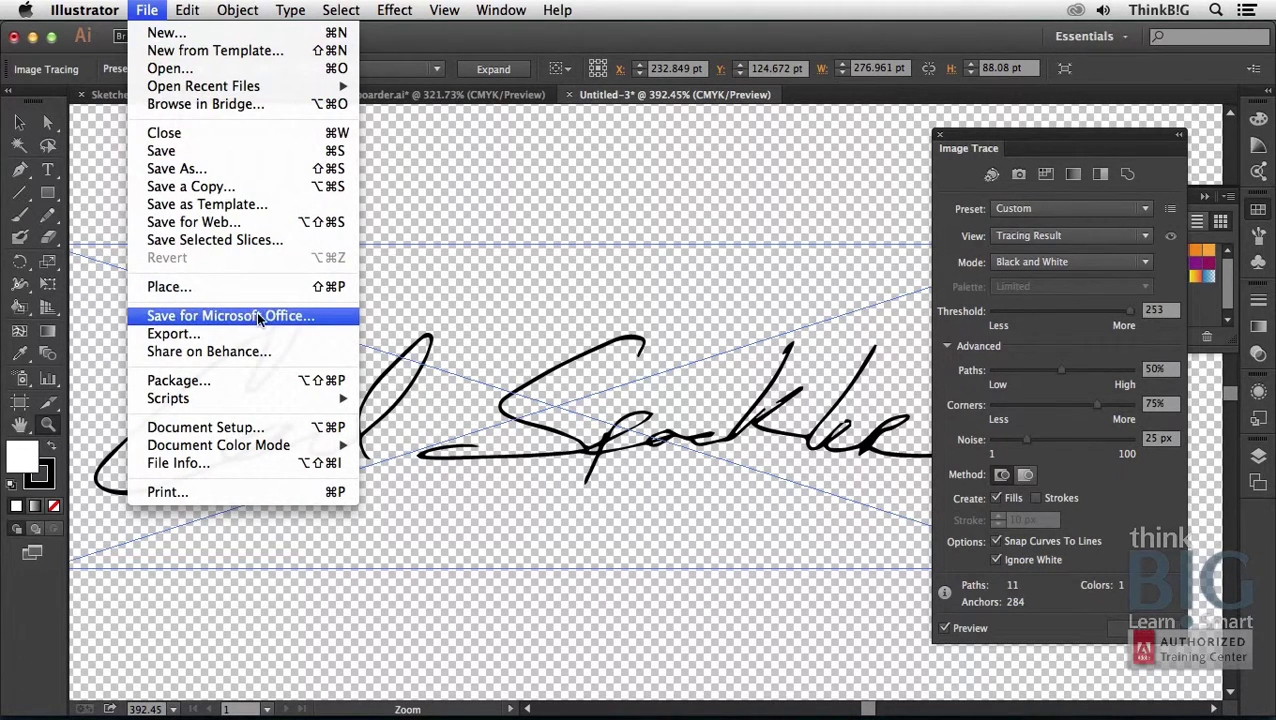
pyautogui.click(322, 316)
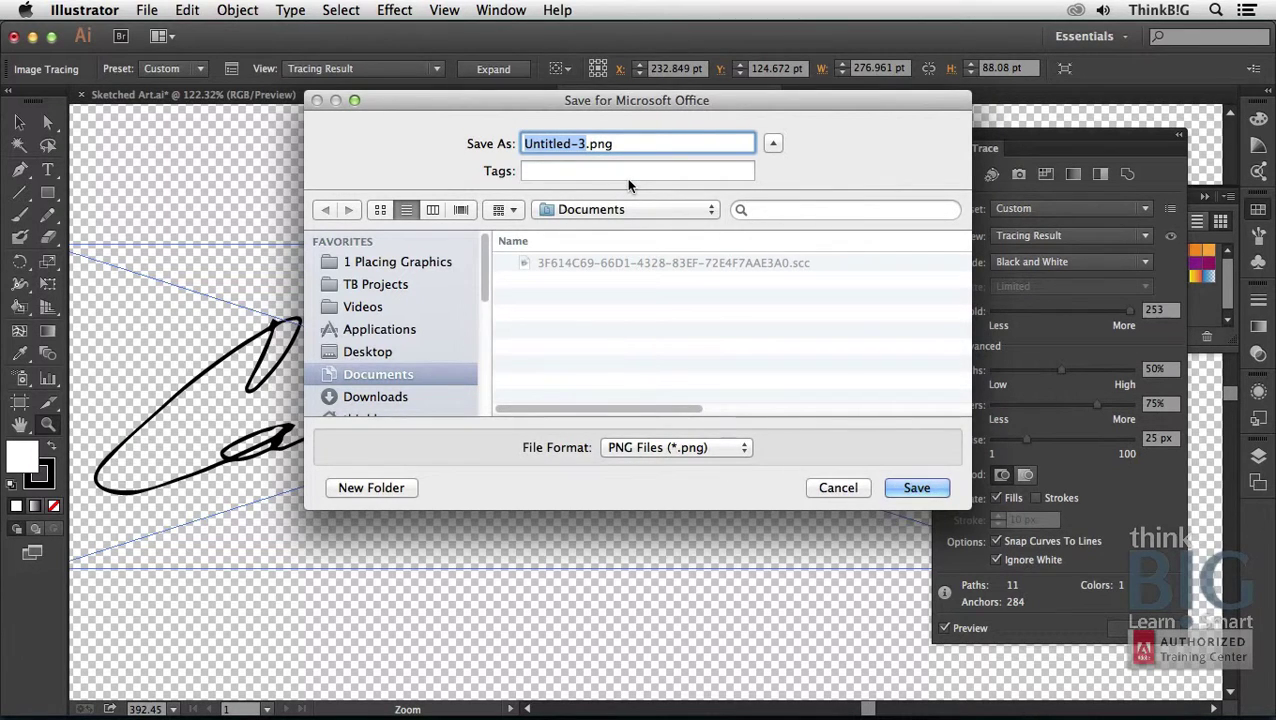
pyautogui.write('signature')
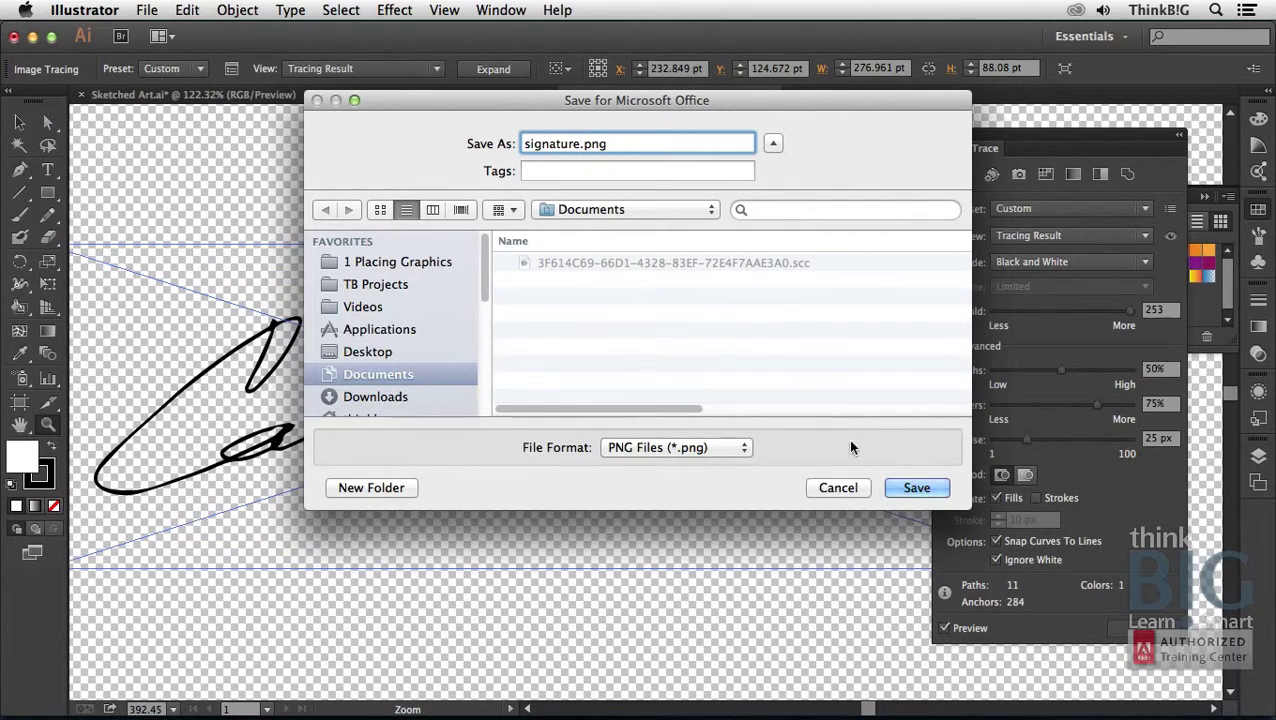
pyautogui.click(910, 487)
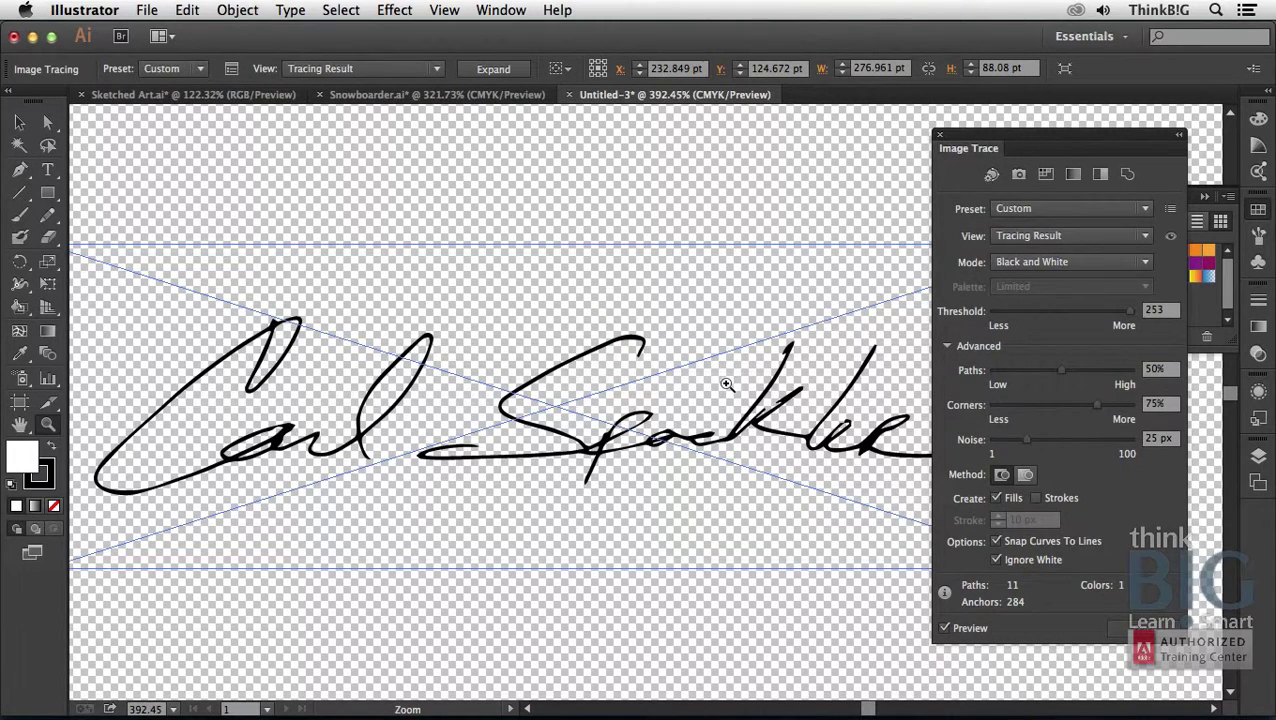
# Switch to Safari and view the Adobe Ideas App Store page's description and screenshots, plus the ThinkB!G homepage.
pyautogui.press('v')
pyautogui.press('super+Tab')
pyautogui.press('super+Tab')
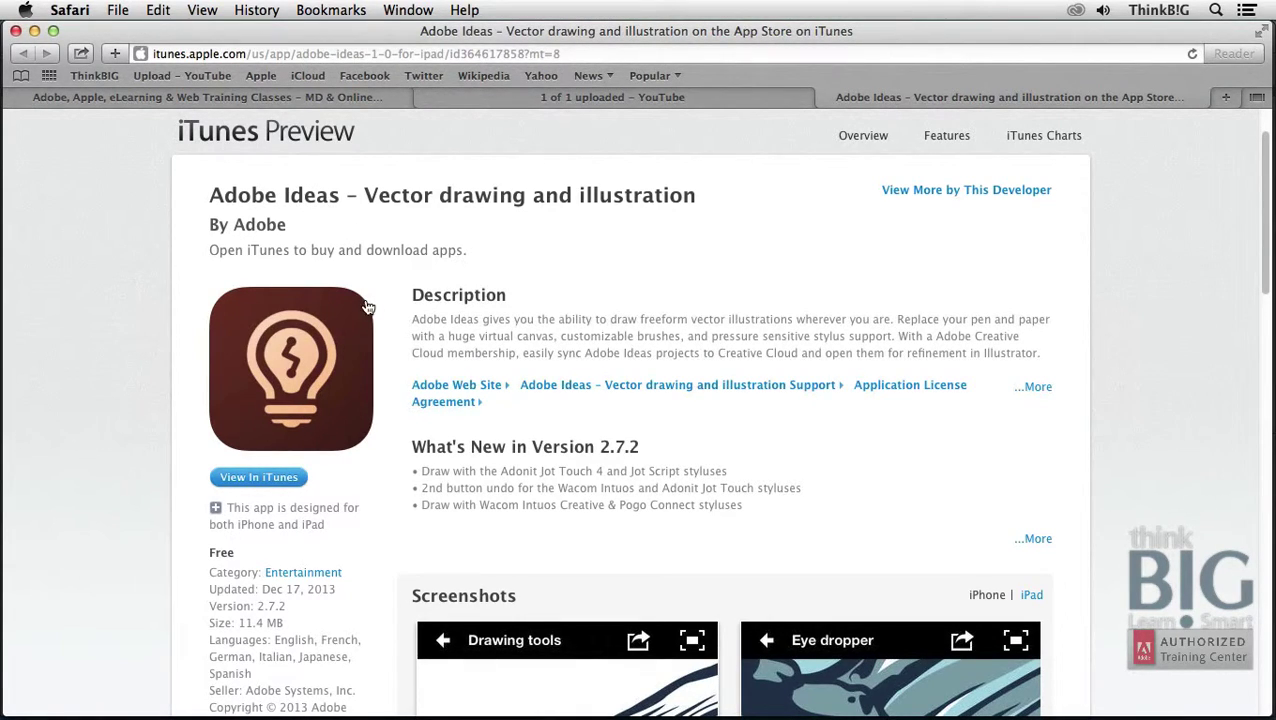
pyautogui.scroll(-5, 416, 443)
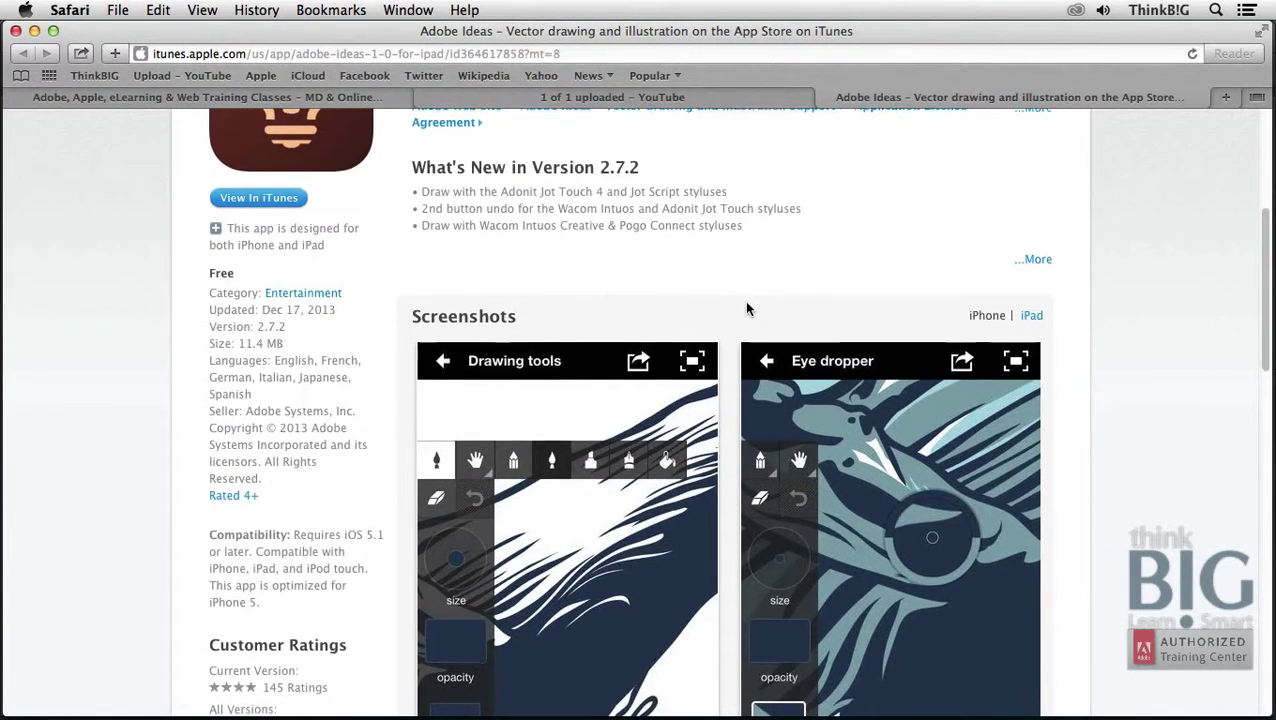
pyautogui.scroll(-3, 744, 300)
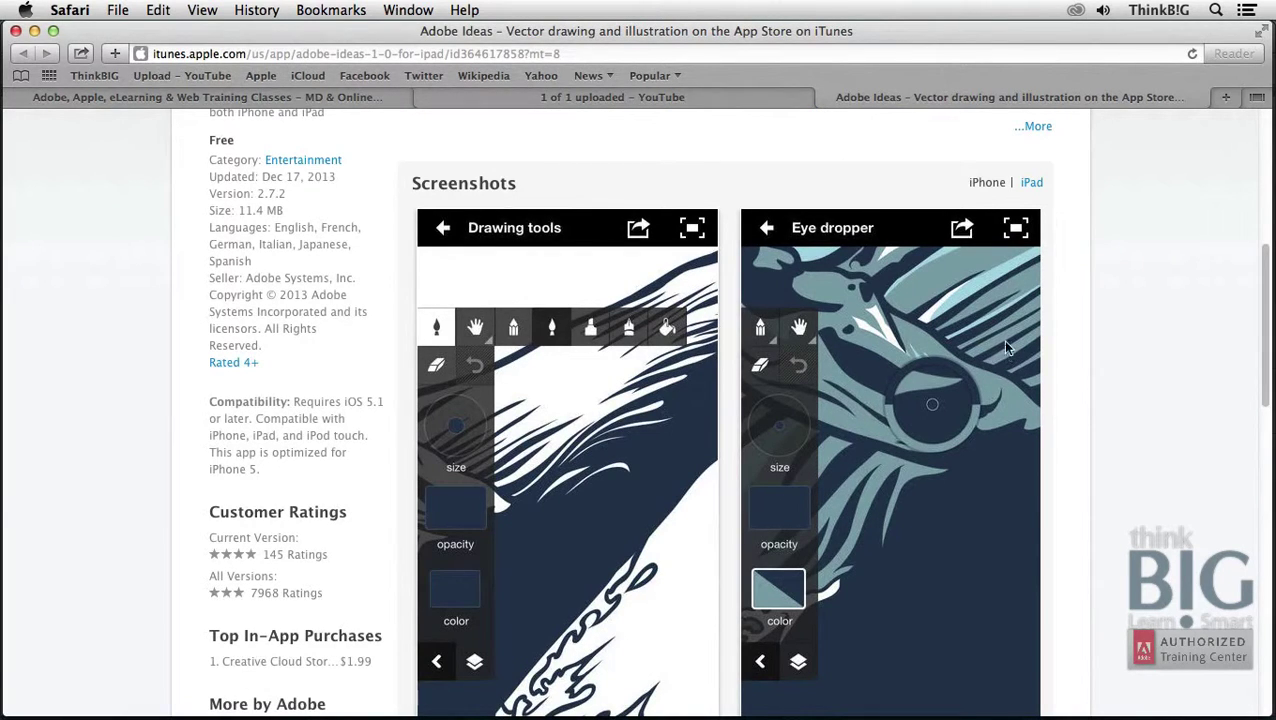
pyautogui.scroll(-1, 1035, 455)
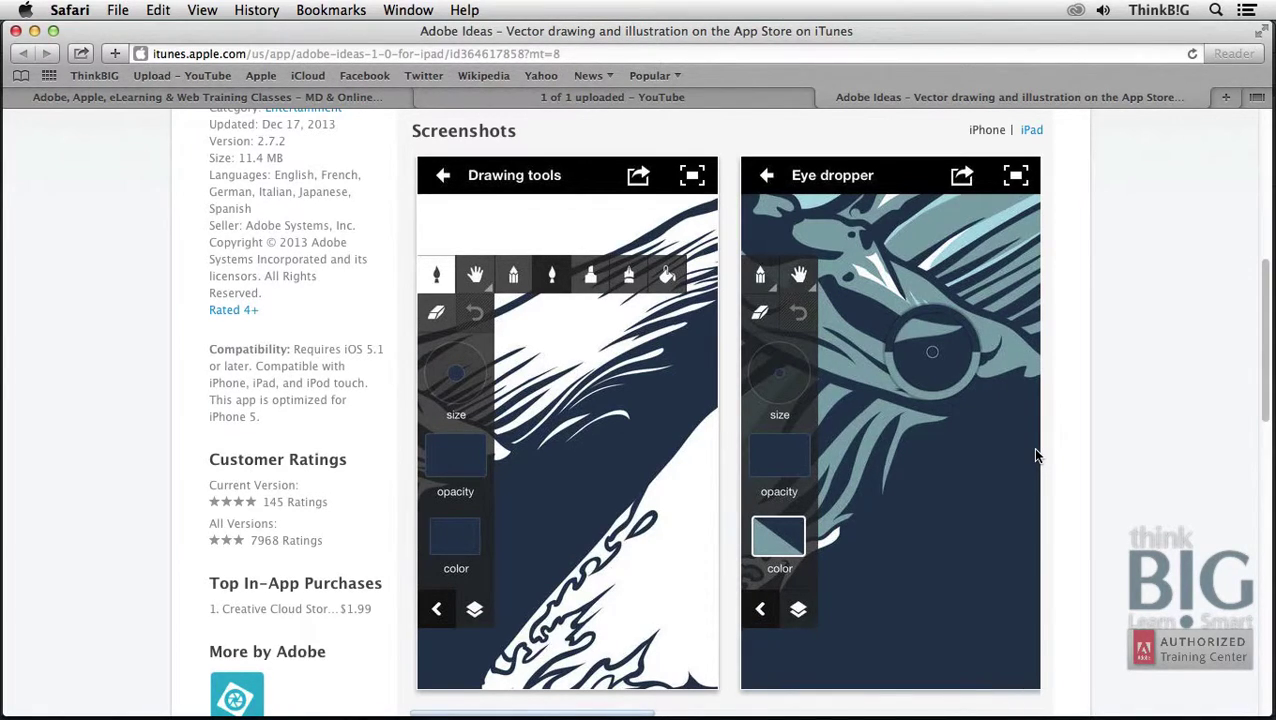
pyautogui.click(268, 99)
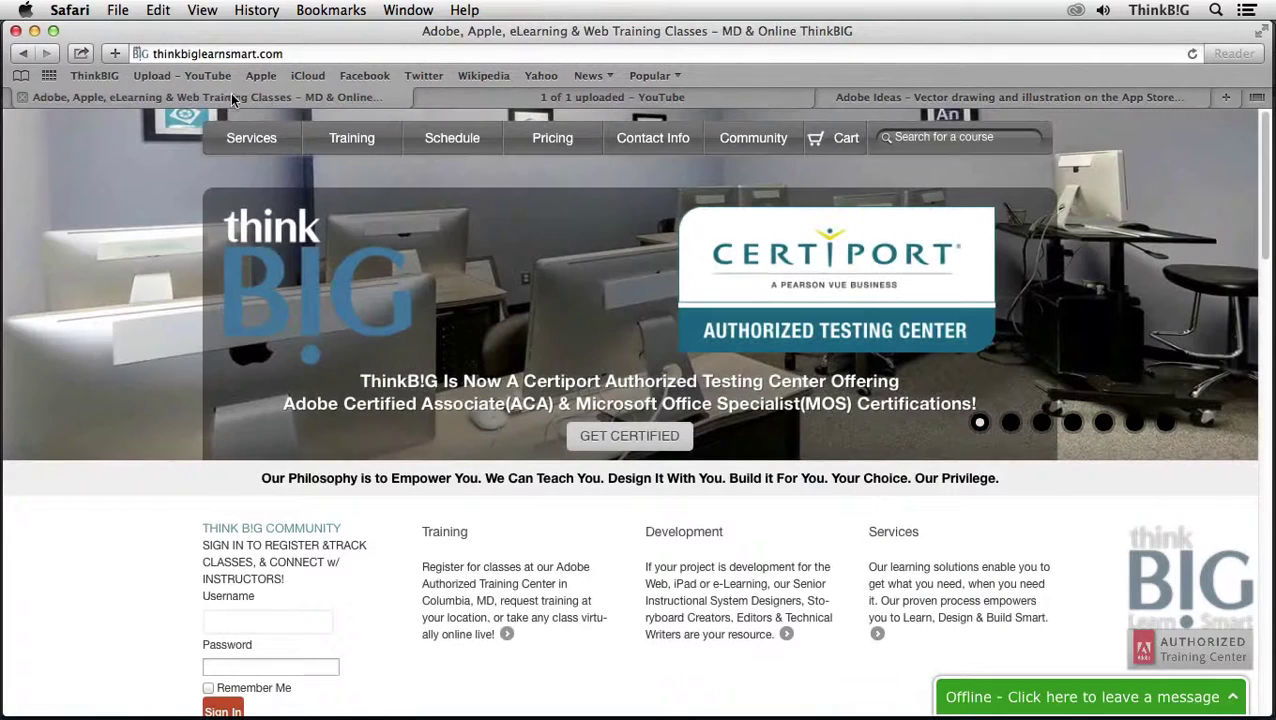